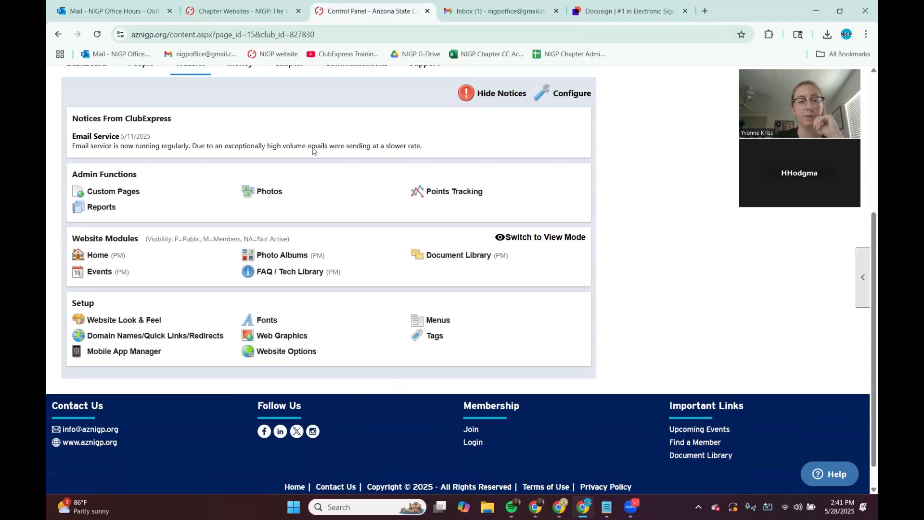
Step: Open the Web Graphics manager from the website control panel
scroll(311, 152, up, 2)
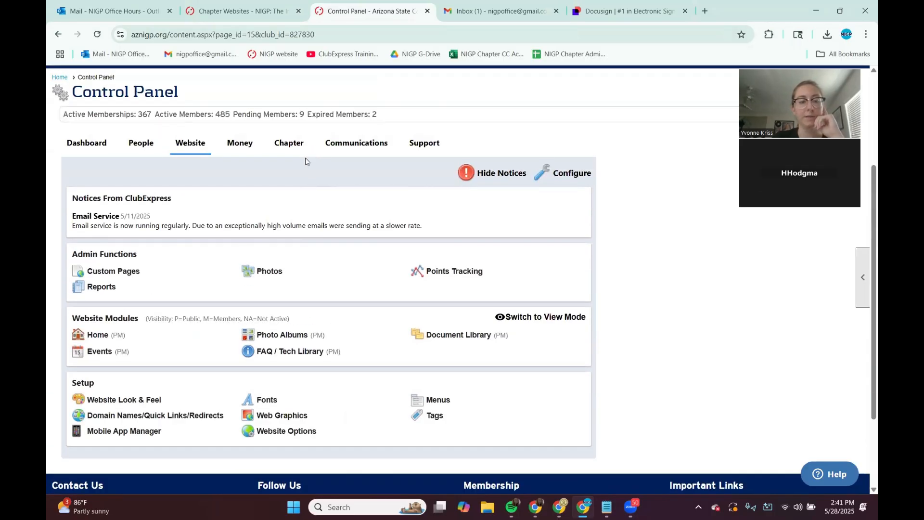
click(263, 419)
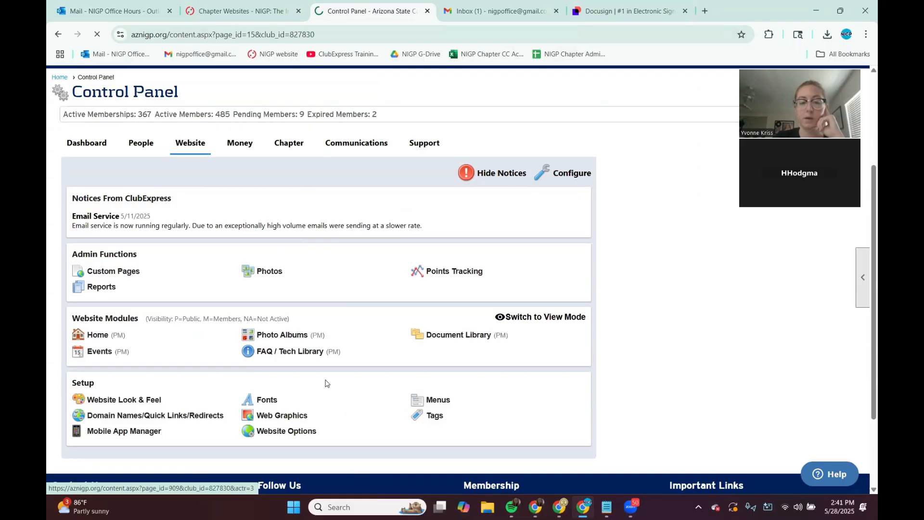
scroll(427, 350, down, 2)
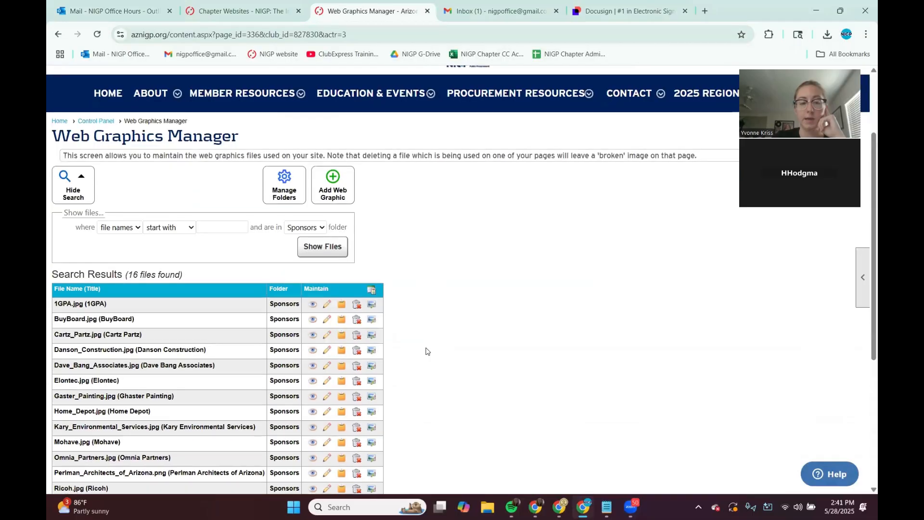
Step: Browse the graphic files listed in the Sponsors folder
click(318, 227)
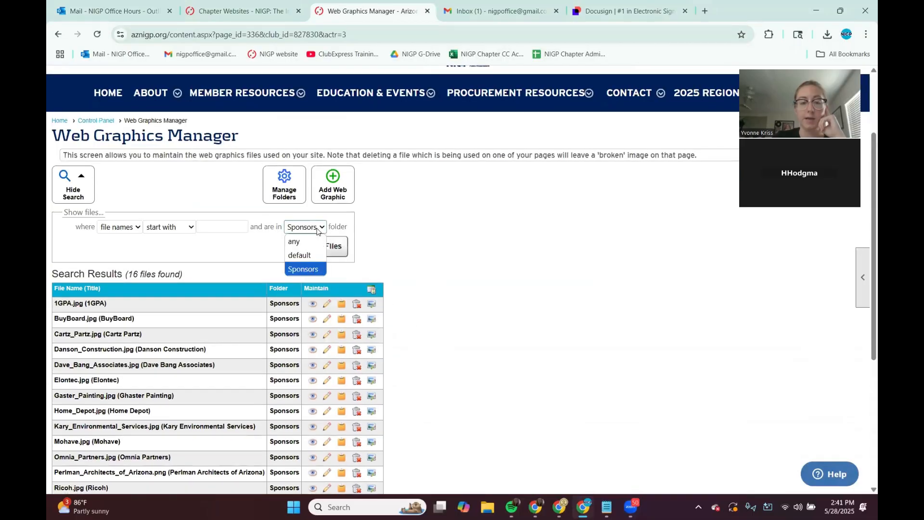
click(305, 269)
scroll(412, 257, up, 1)
scroll(417, 264, down, 2)
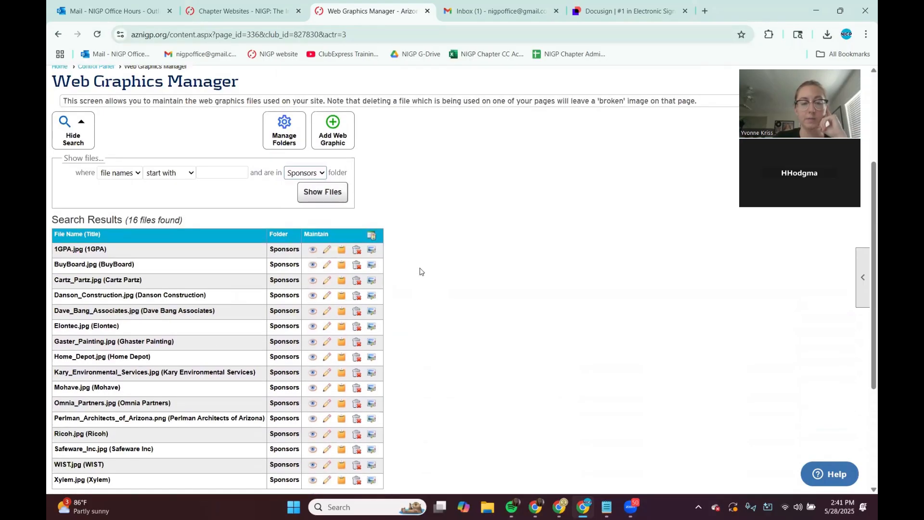
scroll(419, 271, down, 2)
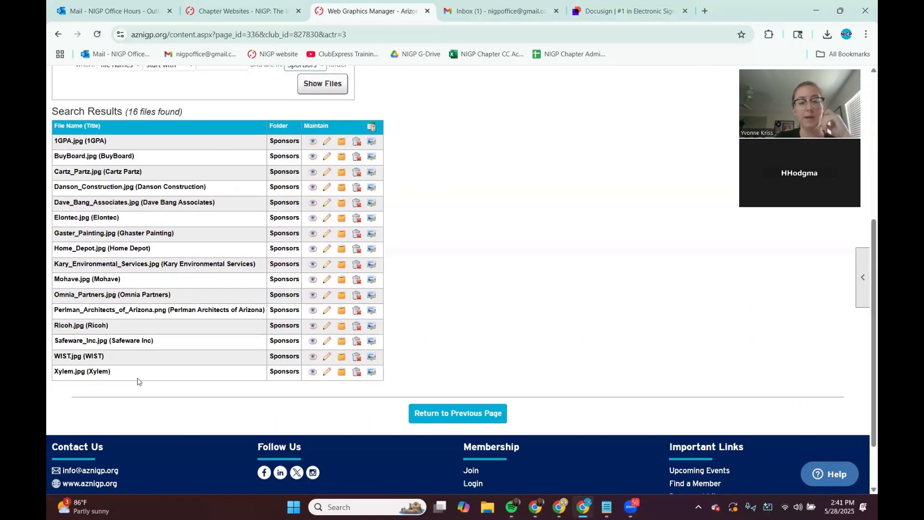
scroll(192, 337, down, 2)
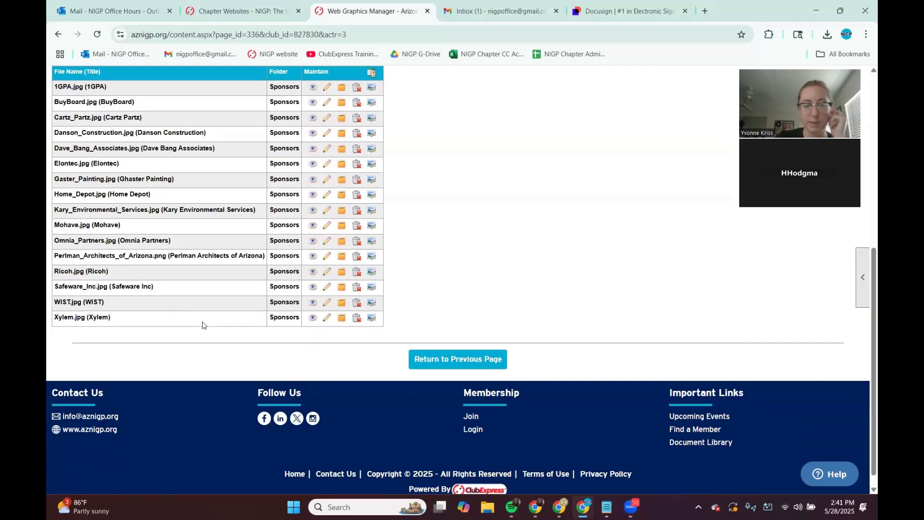
scroll(202, 327, up, 3)
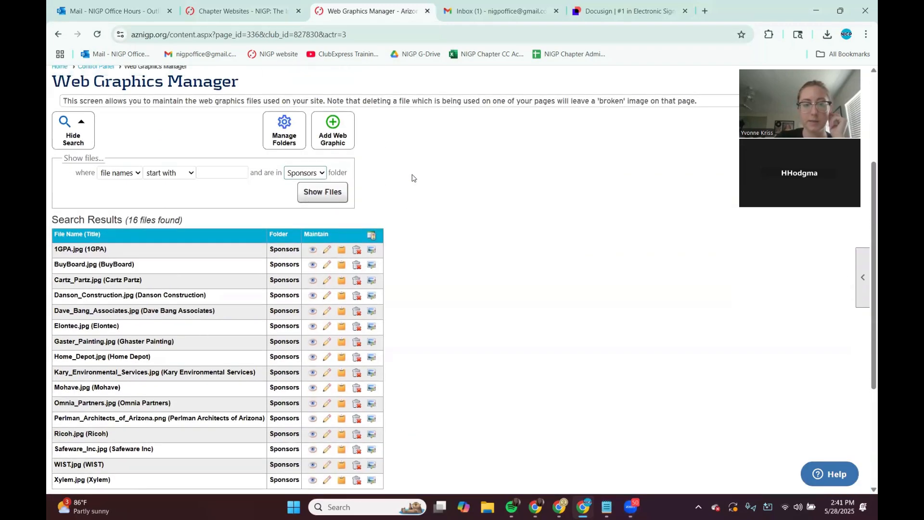
click(324, 139)
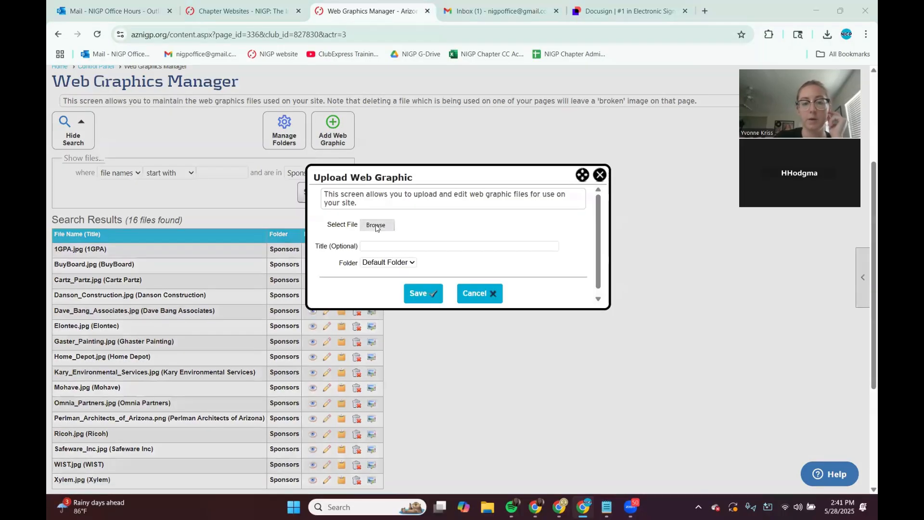
click(376, 225)
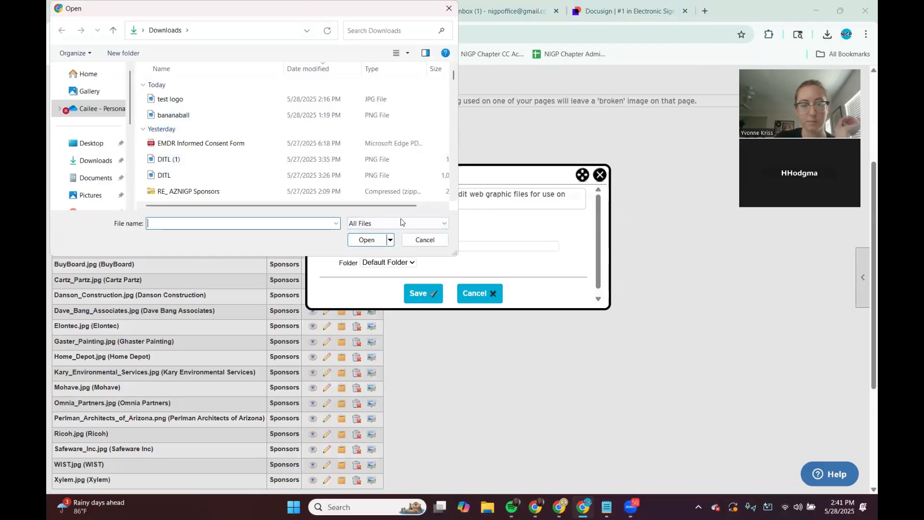
click(425, 239)
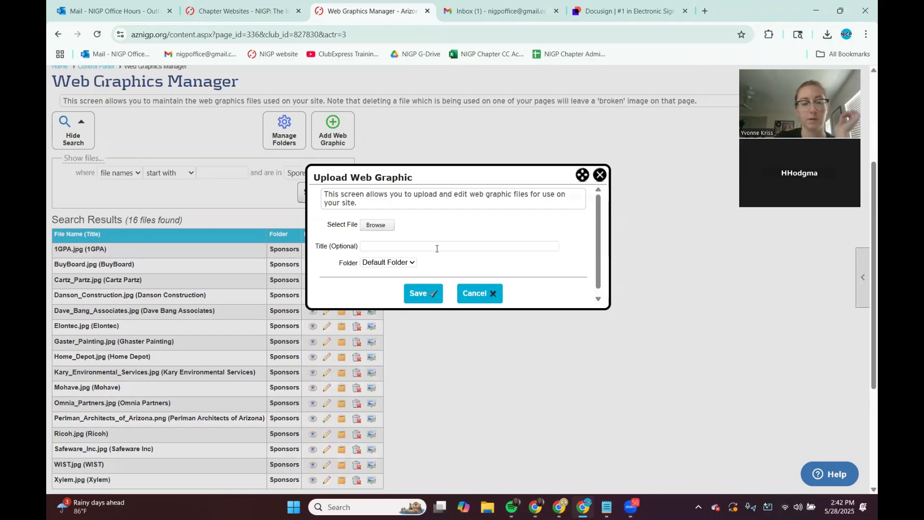
click(600, 175)
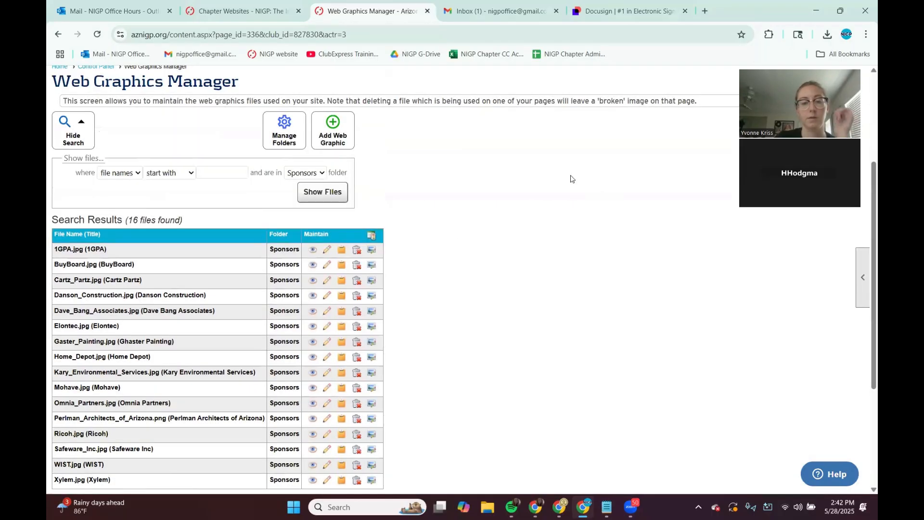
Step: Show the web graphic files from any folder
click(318, 173)
click(310, 197)
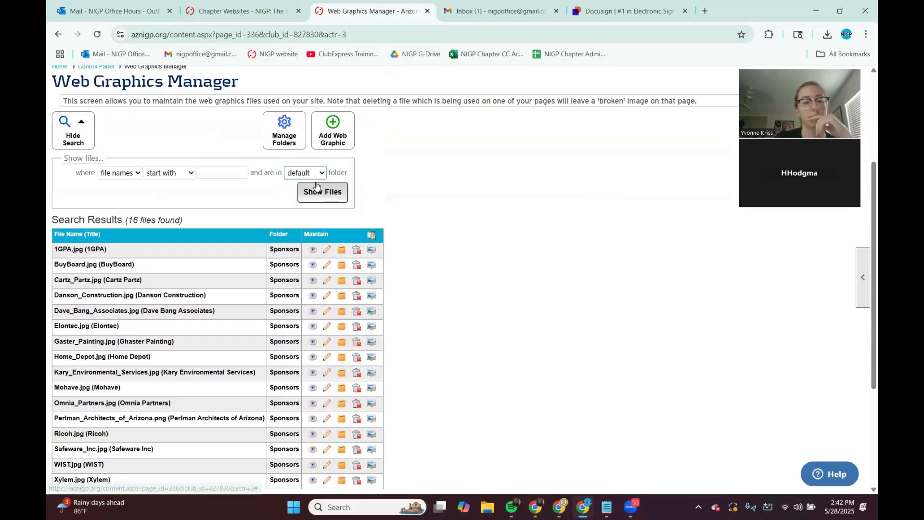
click(317, 174)
click(312, 187)
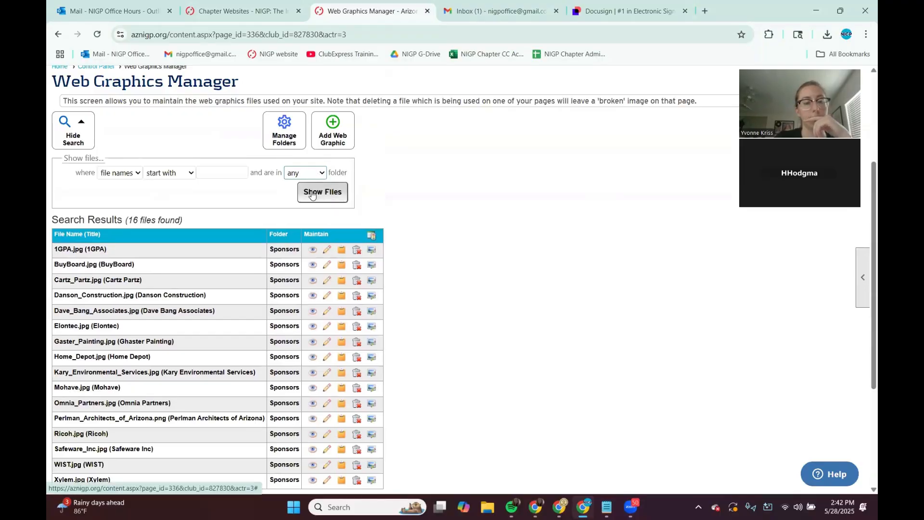
click(312, 193)
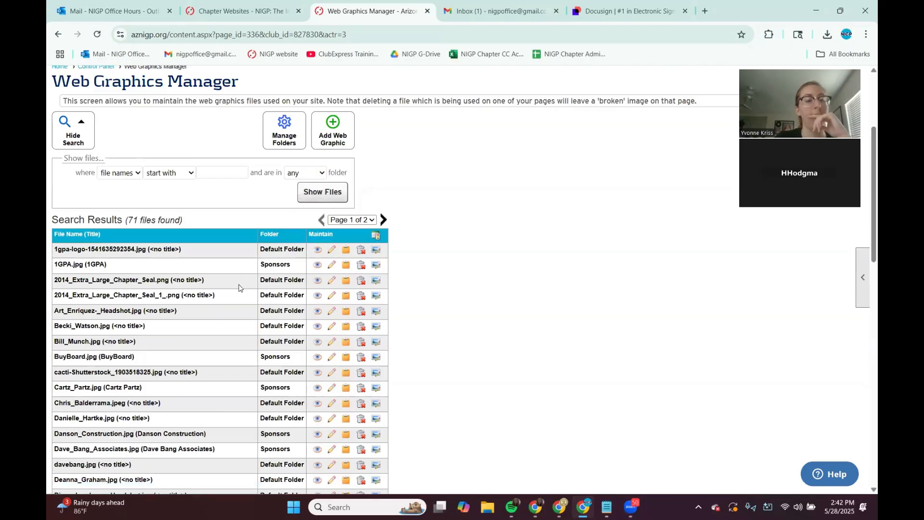
Step: Search the file list on the page for 1gpa
drag(140, 270, 49, 272)
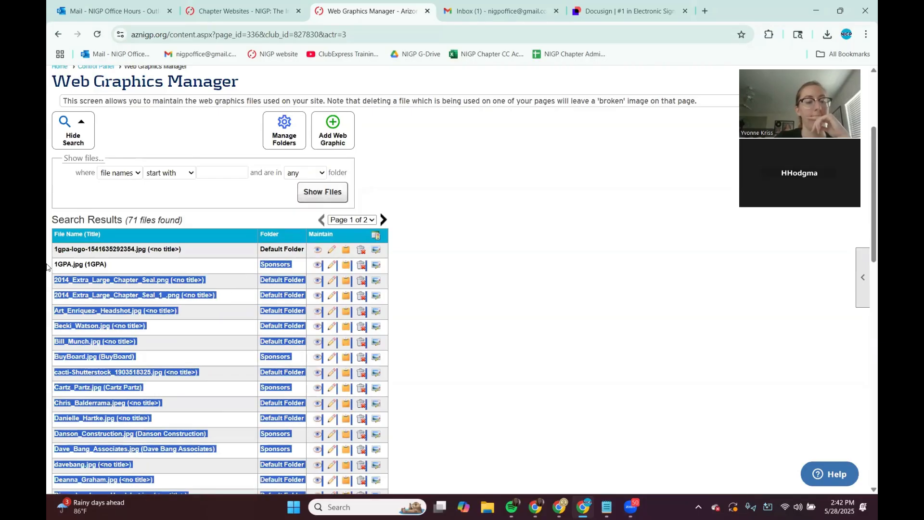
click(94, 263)
key(ctrl+f)
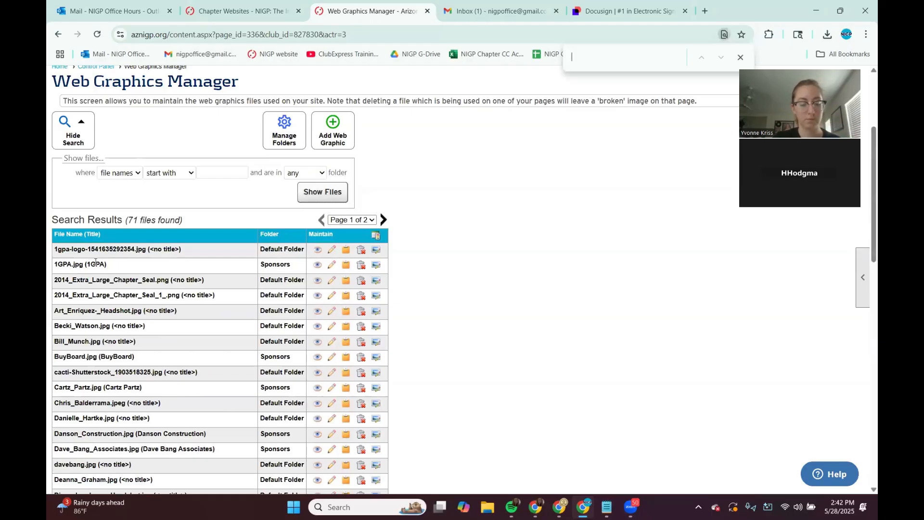
text(1gpa)
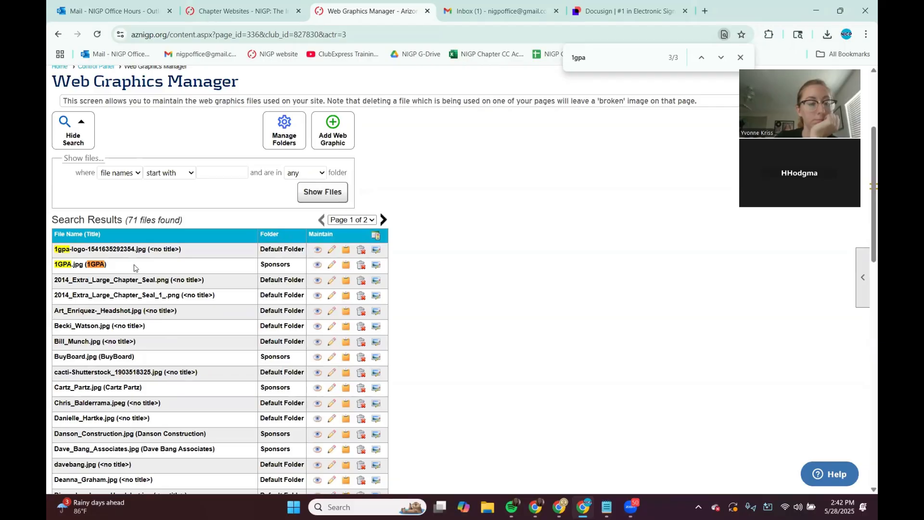
Step: Examine the davebang.jpg and Dave_Bang_Associates.jpg rows and their folders in the list
scroll(133, 268, up, 3)
scroll(134, 268, down, 4)
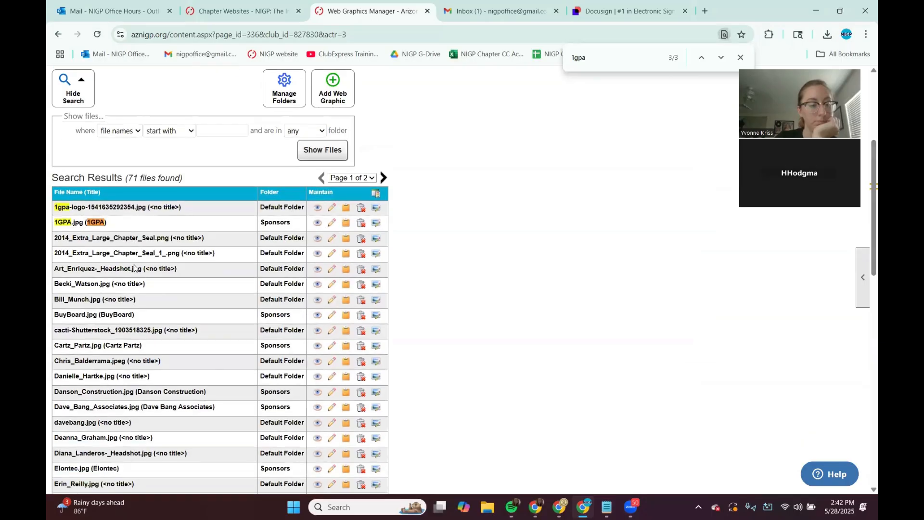
scroll(134, 267, down, 3)
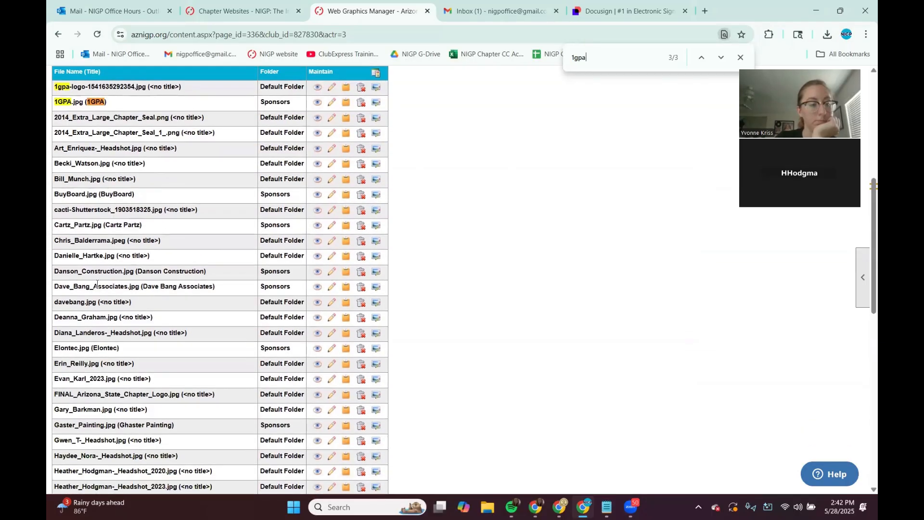
drag(134, 302, 55, 286)
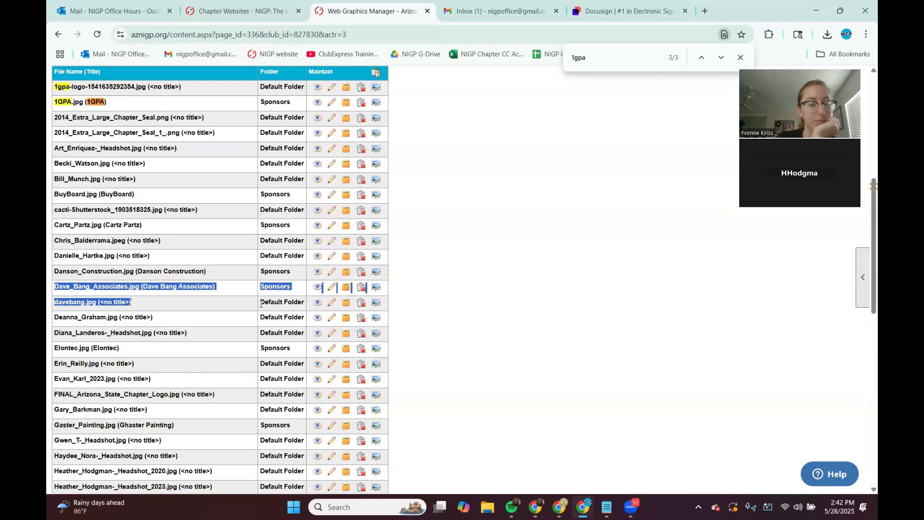
drag(261, 302, 294, 301)
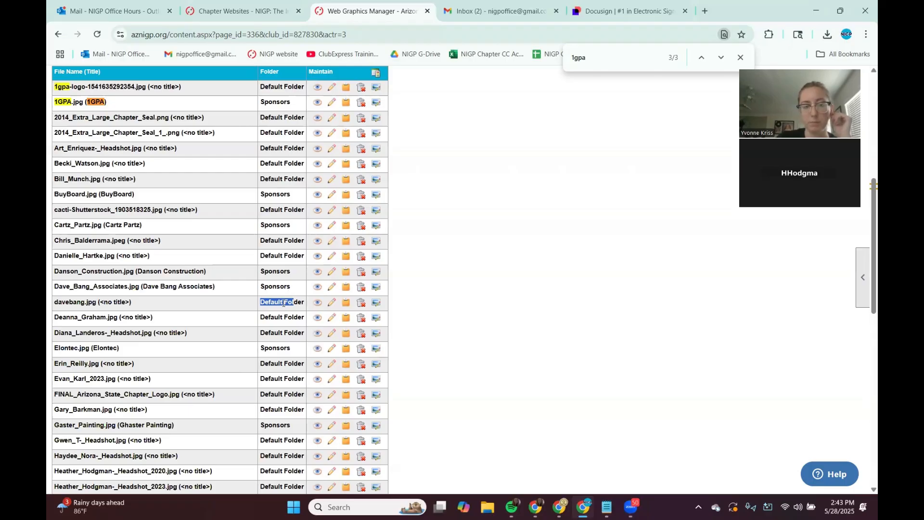
click(283, 303)
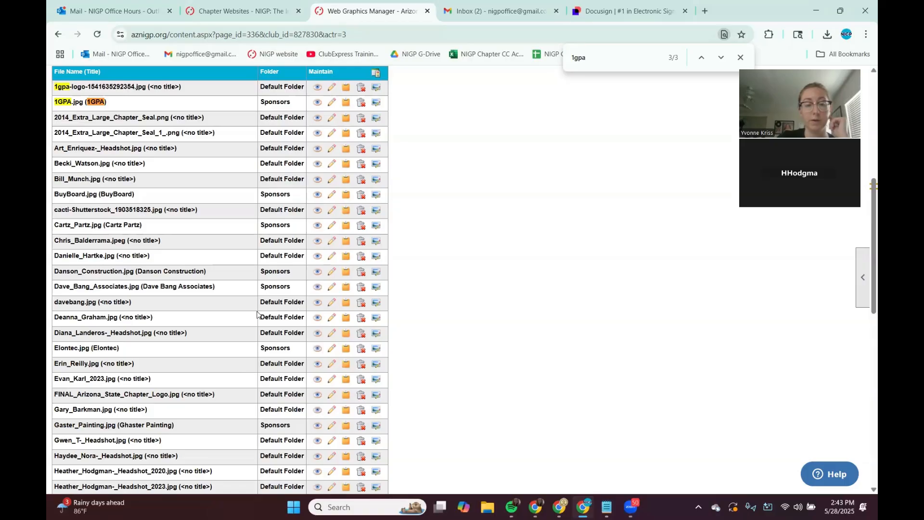
drag(292, 288, 262, 296)
click(271, 299)
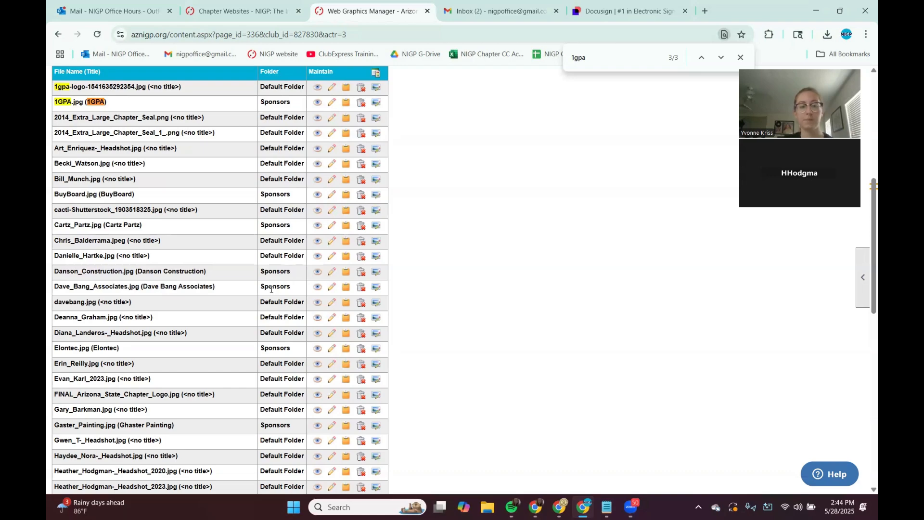
Step: Preview the davebang.jpg and Dave_Bang_Associates.jpg images to compare them
scroll(288, 283, down, 1)
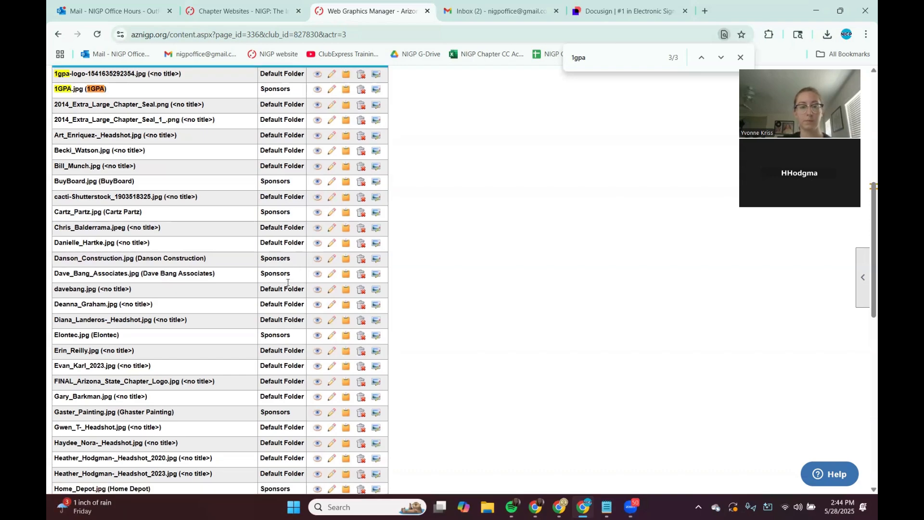
scroll(288, 283, up, 1)
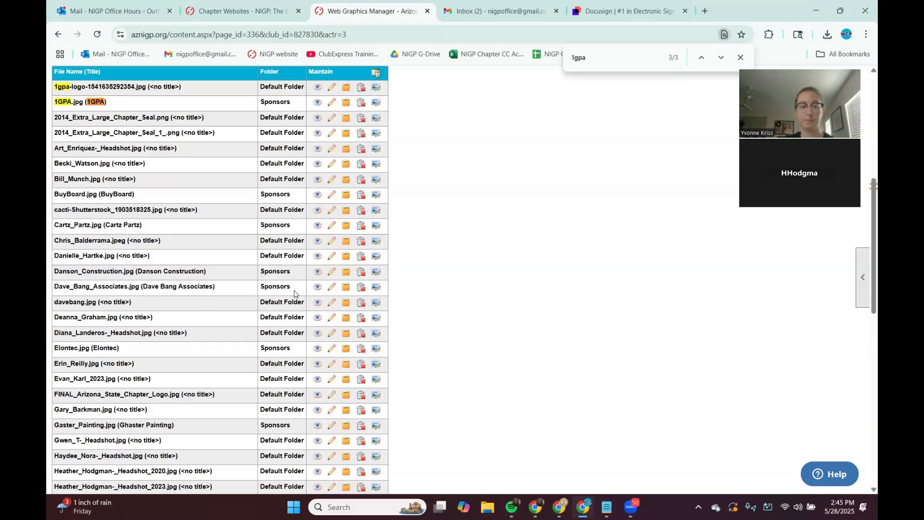
click(320, 305)
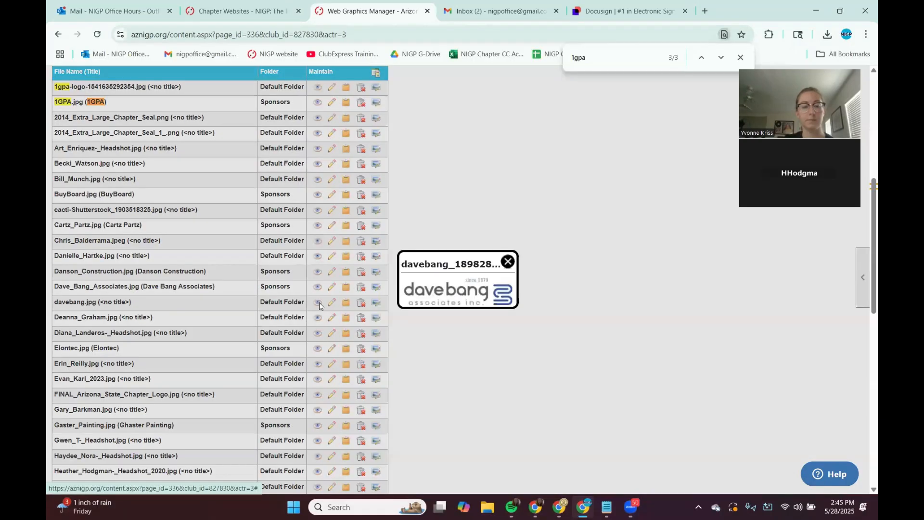
click(505, 264)
click(317, 288)
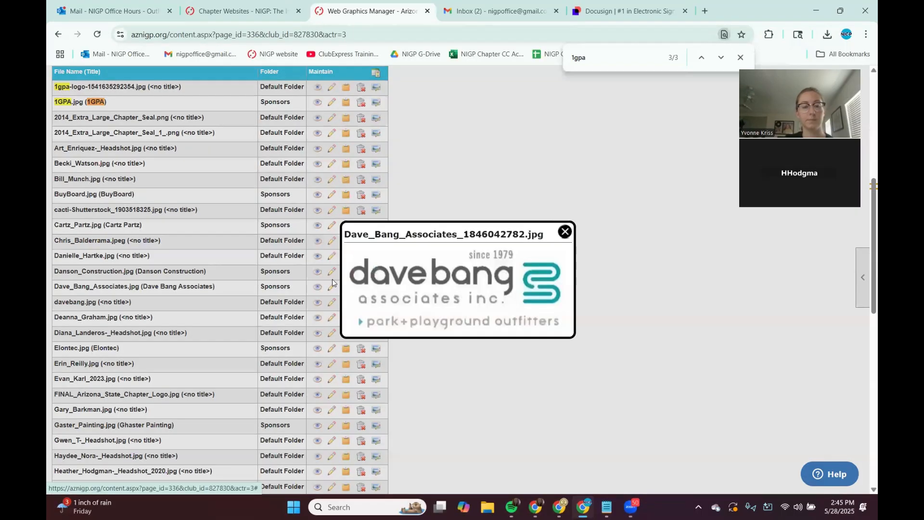
click(563, 233)
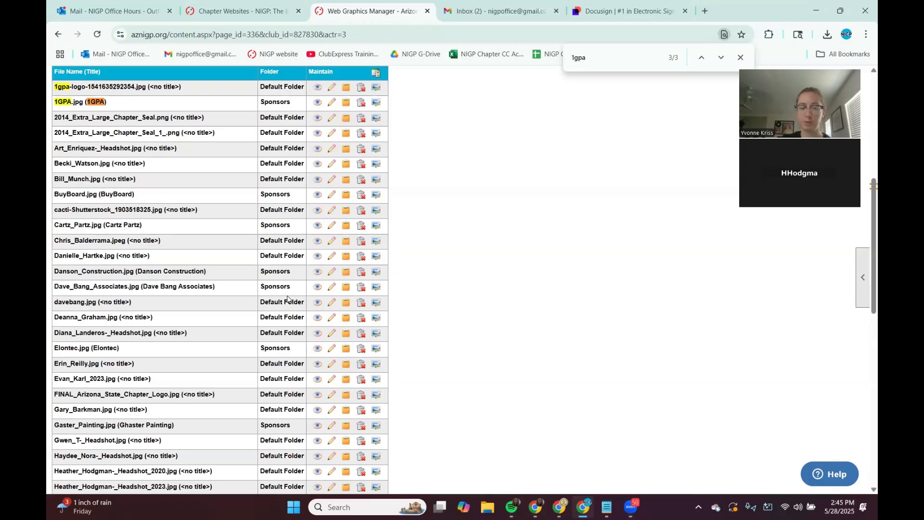
click(317, 304)
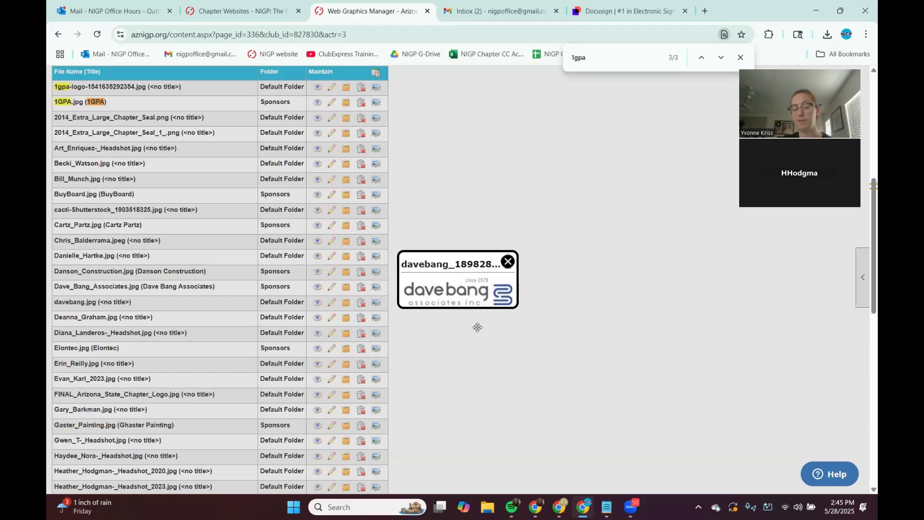
click(507, 262)
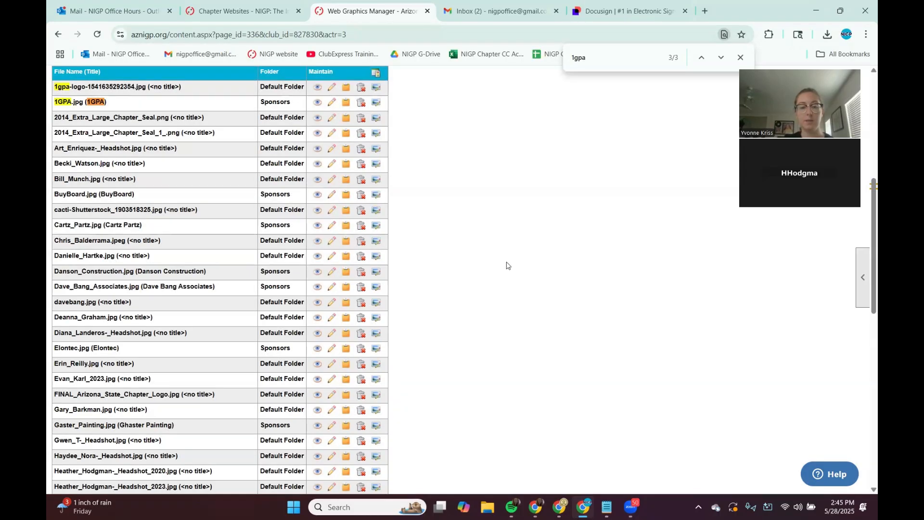
Step: Delete the davebang.jpg graphic from the Default Folder
click(362, 304)
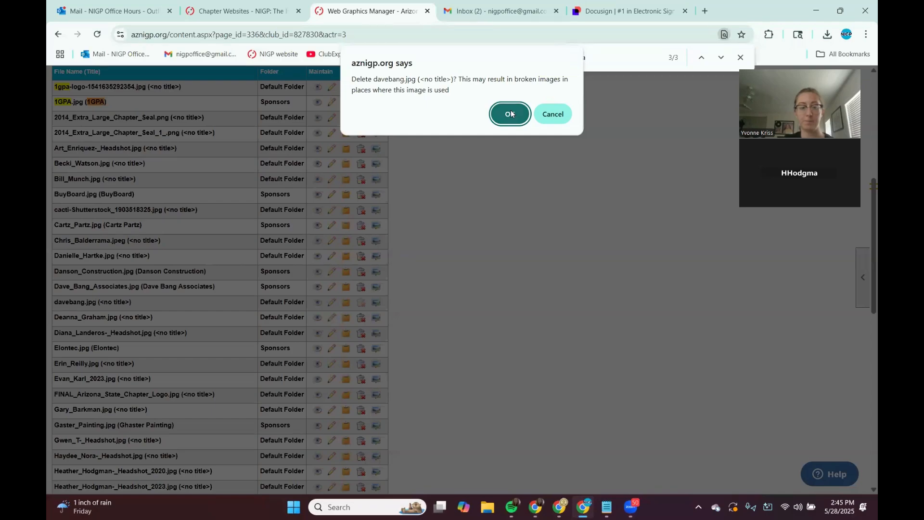
click(511, 113)
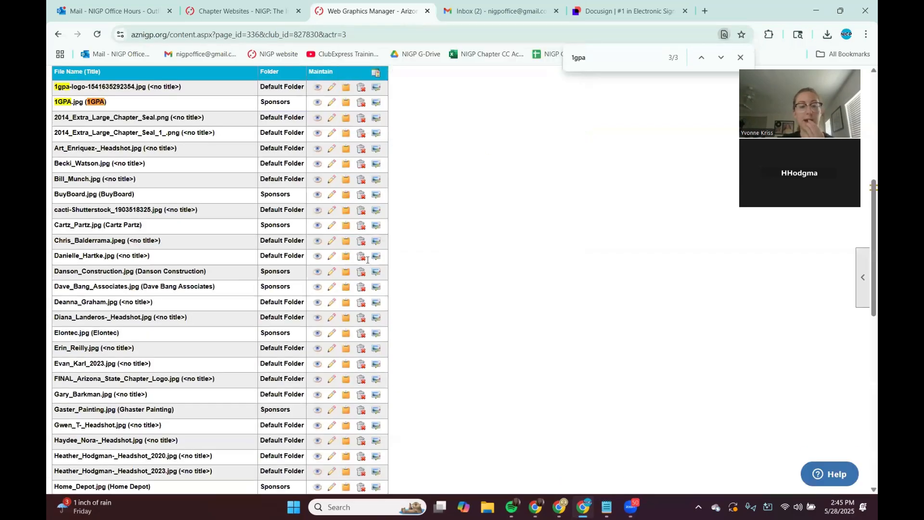
drag(259, 270, 299, 309)
click(131, 315)
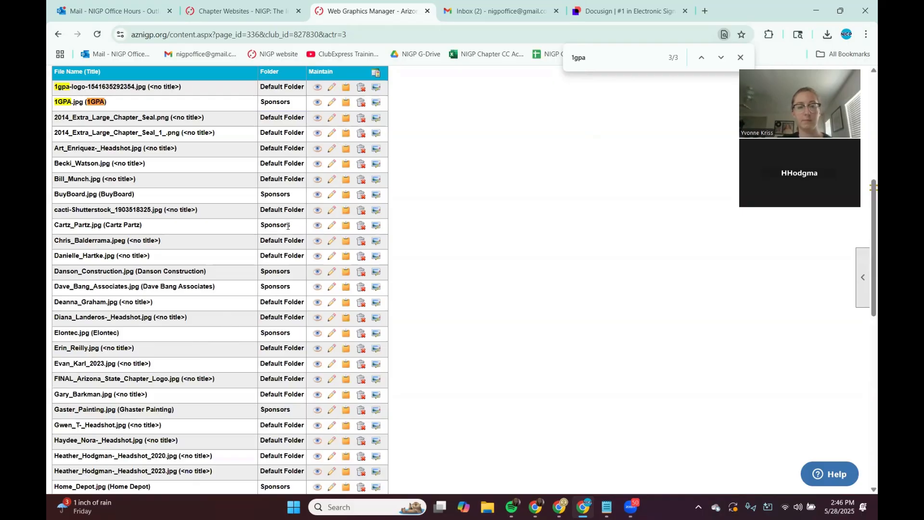
scroll(288, 226, down, 1)
scroll(287, 226, up, 3)
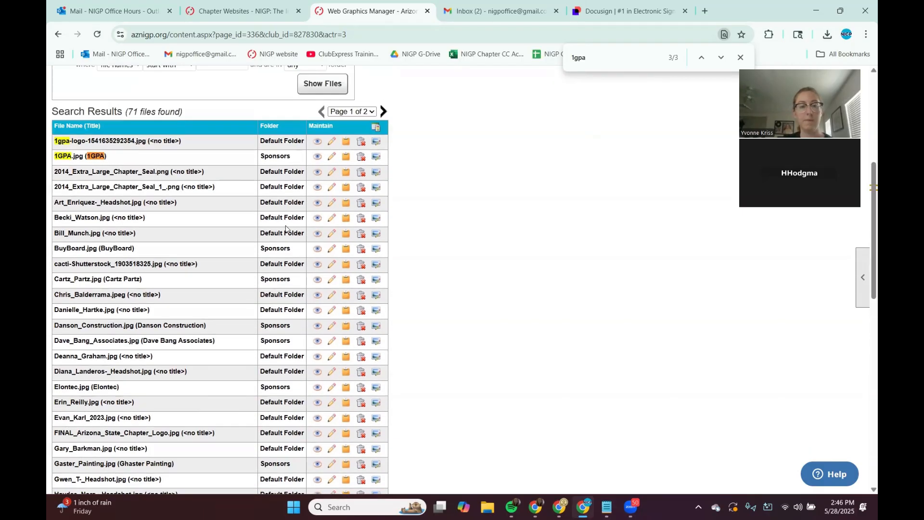
Step: Filter the web graphics list to show only files in the Sponsors folder
click(303, 118)
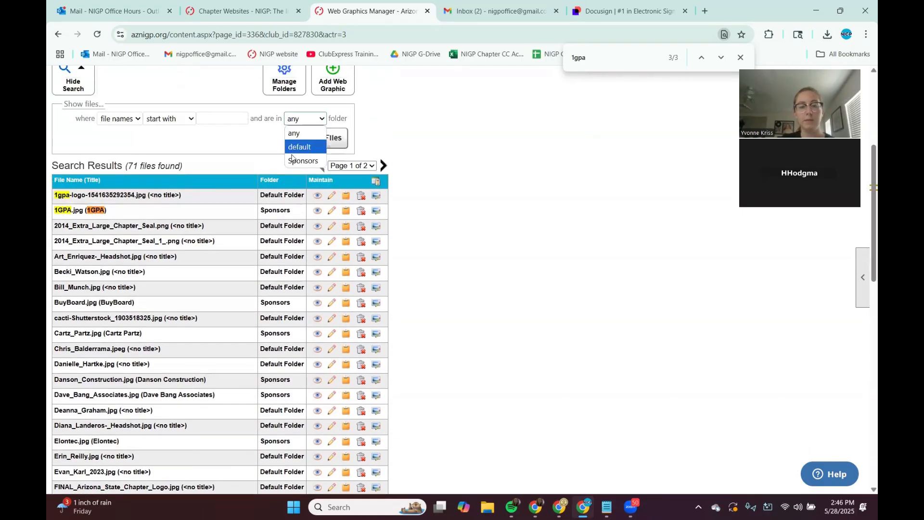
click(296, 159)
click(320, 134)
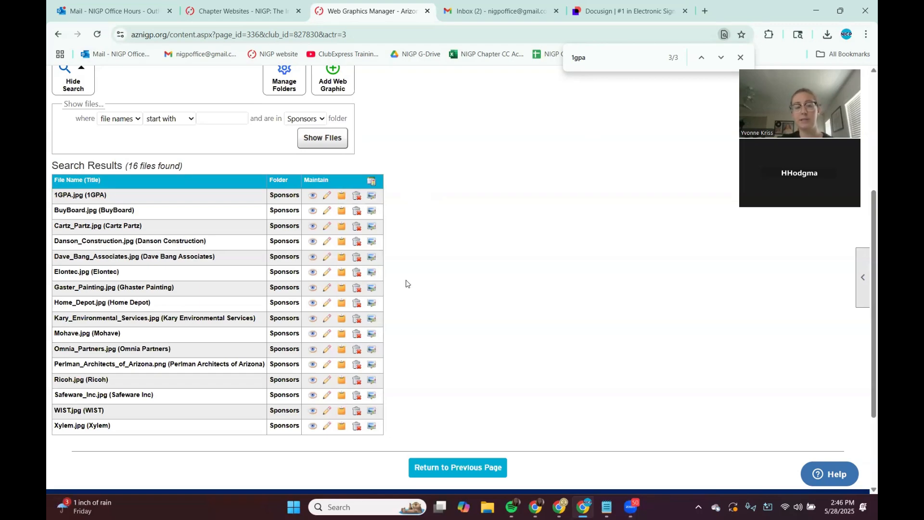
Step: Examine the sponsor logo entries listed in the Sponsors folder
drag(158, 302, 54, 302)
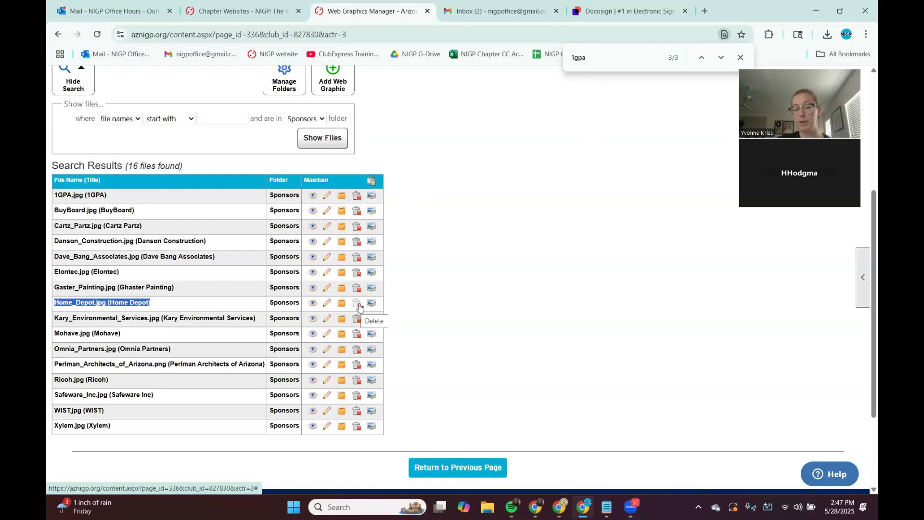
click(259, 307)
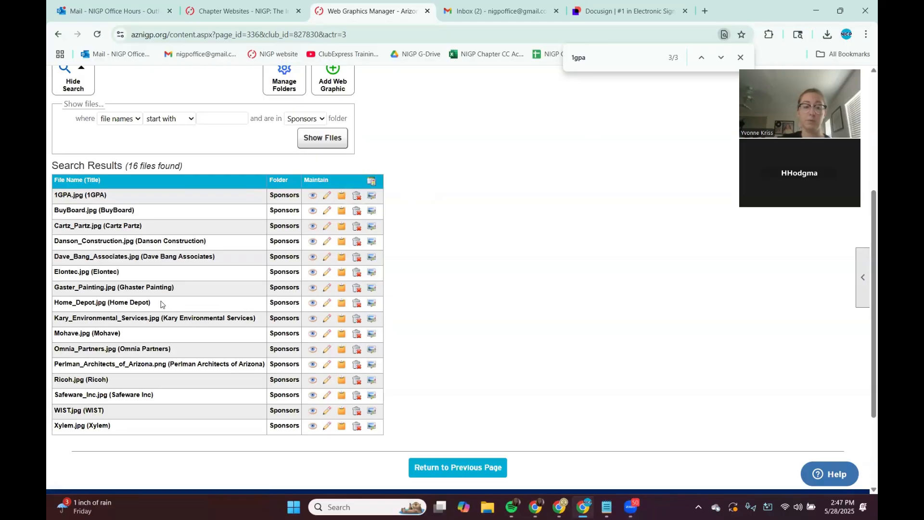
drag(161, 302, 53, 313)
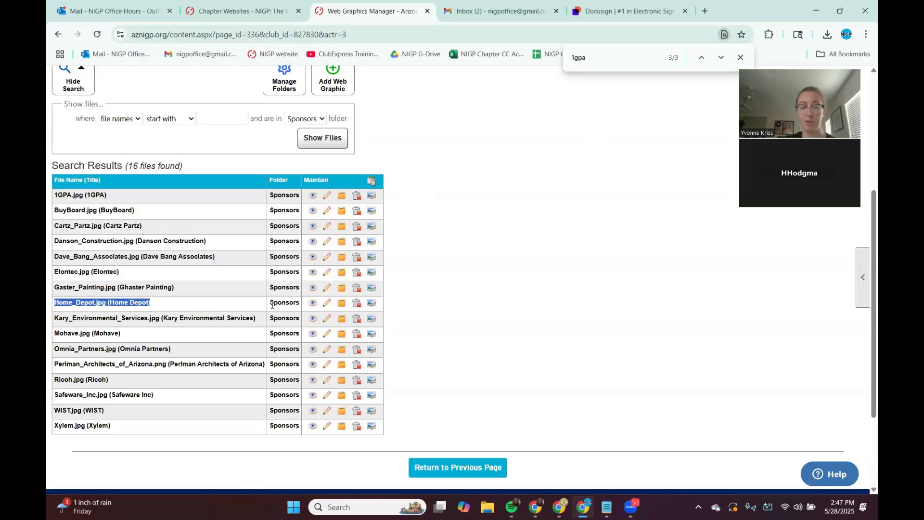
click(320, 120)
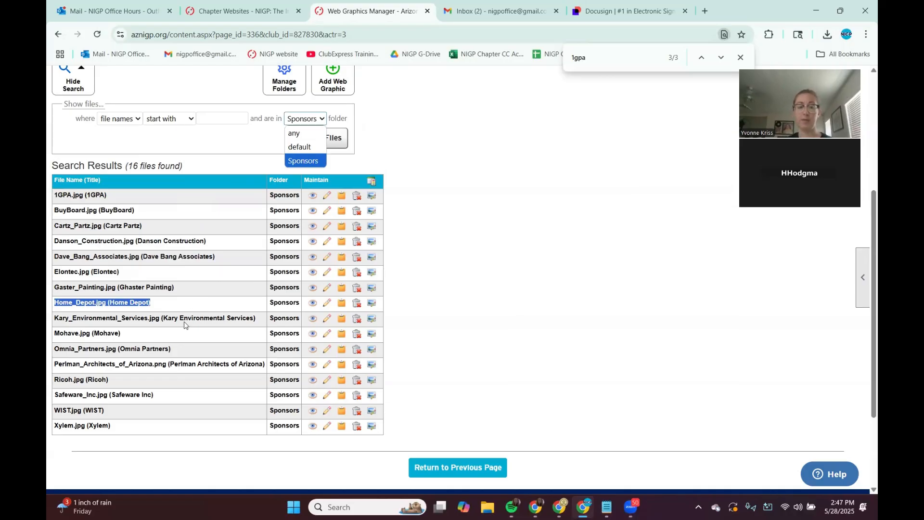
click(517, 239)
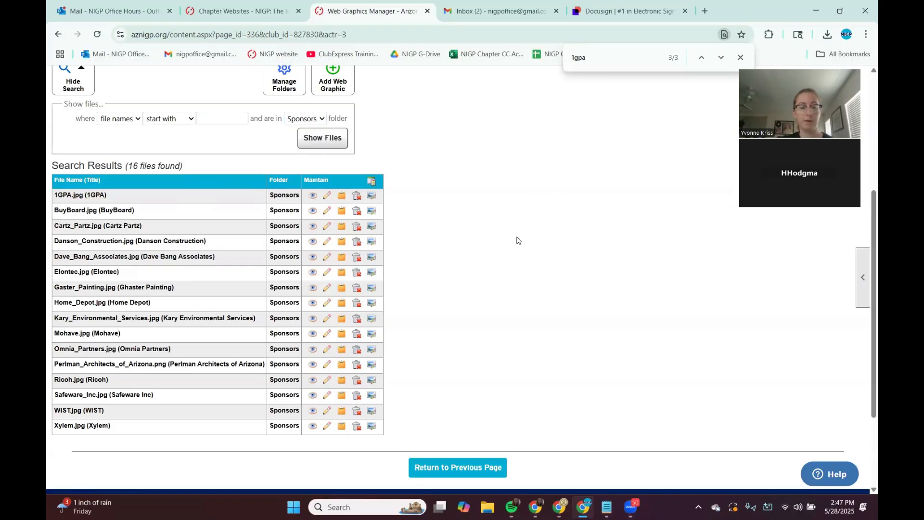
scroll(452, 264, down, 1)
scroll(452, 264, up, 2)
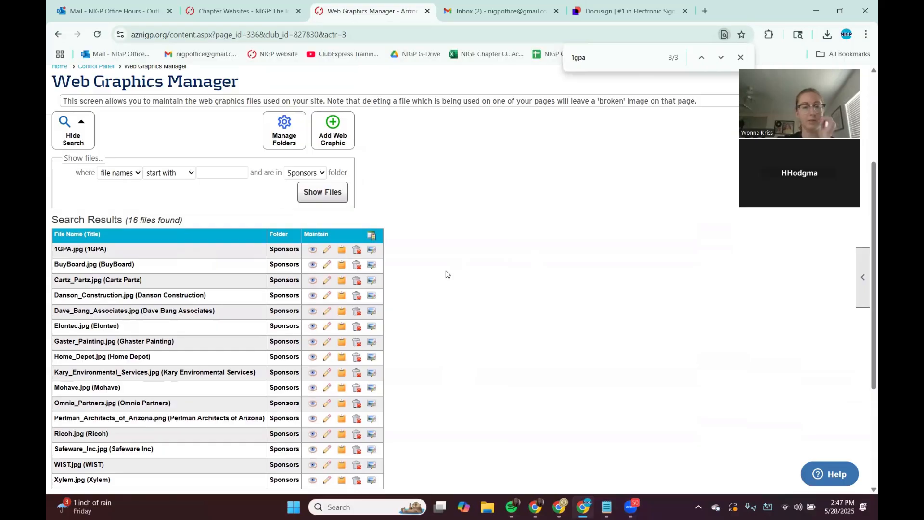
Step: Upload the test logo image from Downloads as a new web graphic in the Sponsors folder
click(337, 140)
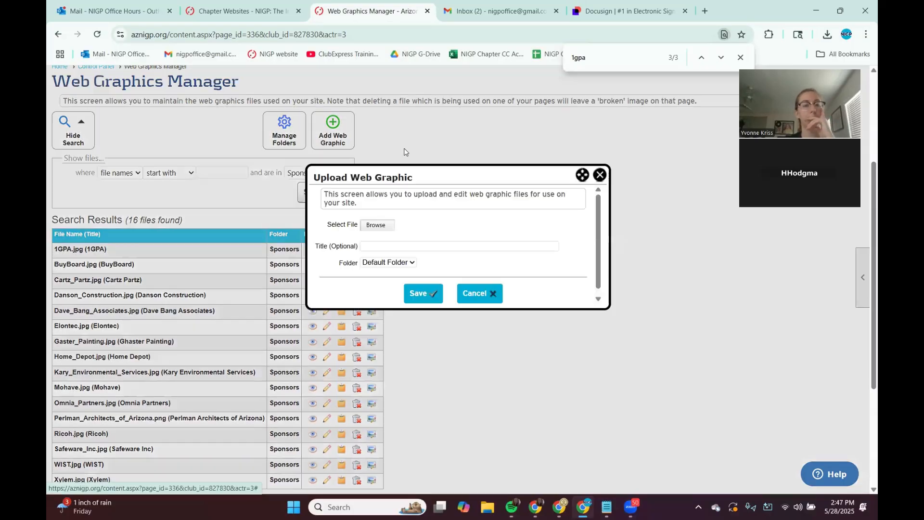
click(377, 226)
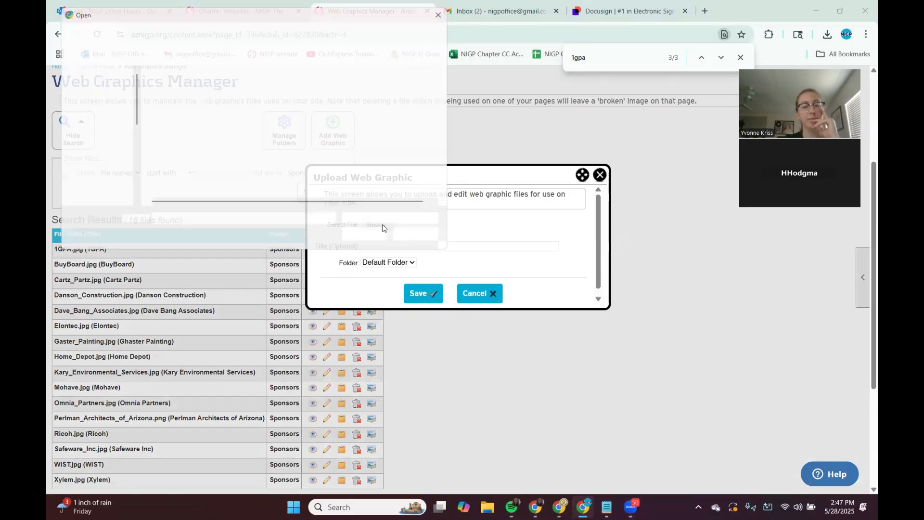
click(197, 99)
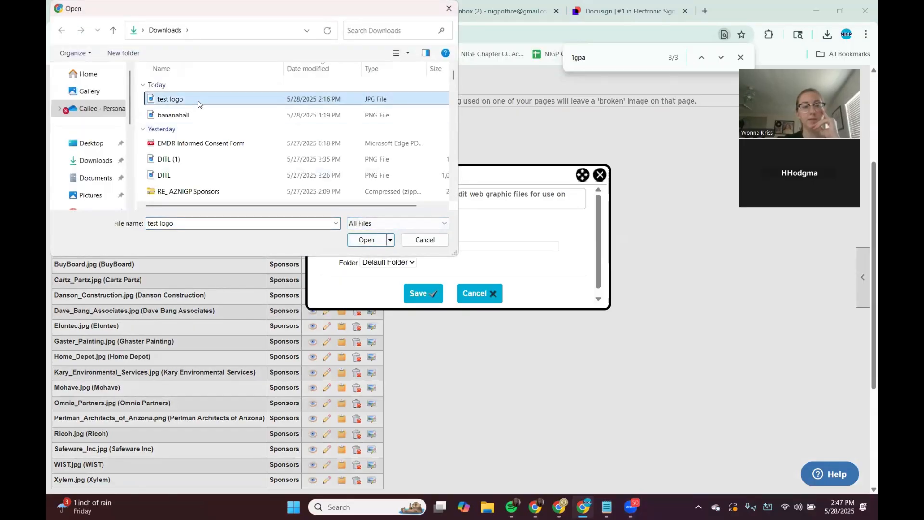
click(364, 241)
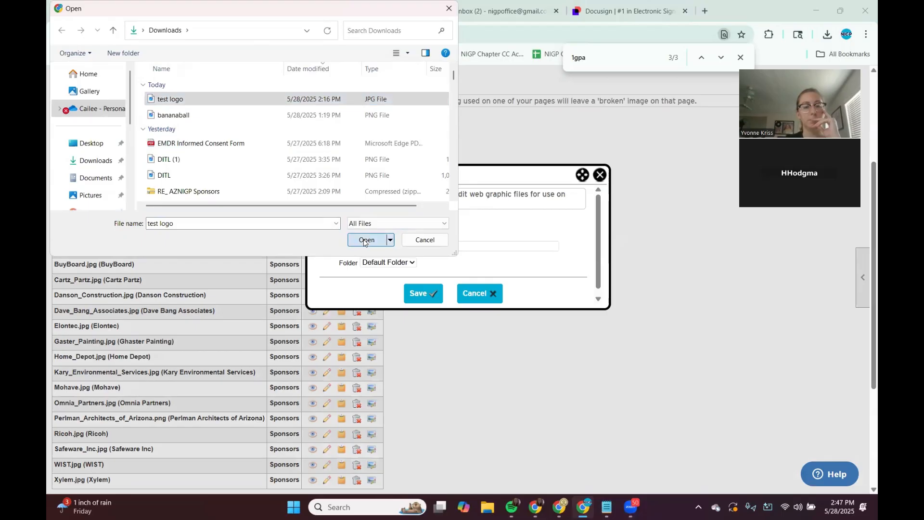
click(384, 263)
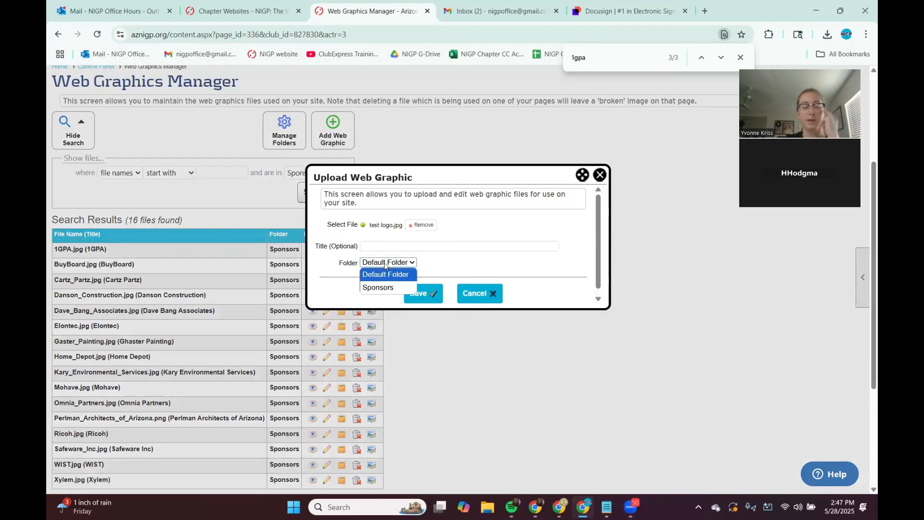
click(383, 288)
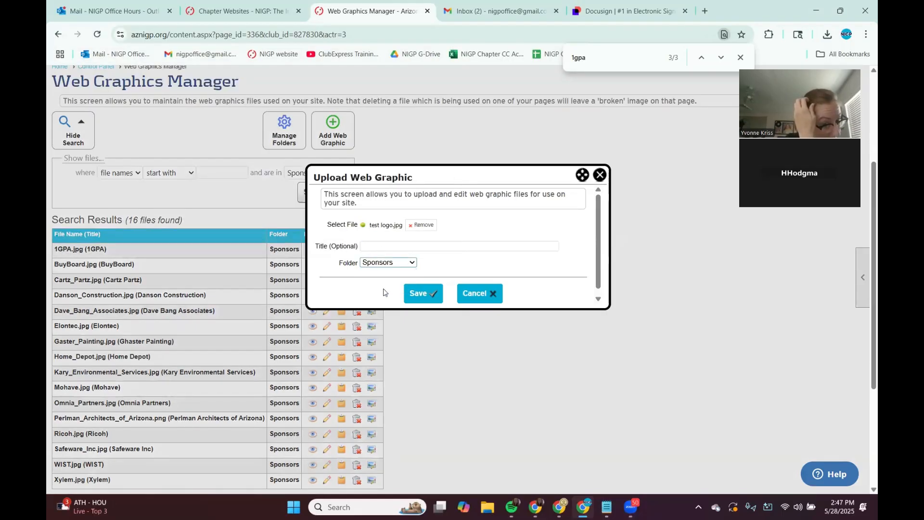
click(422, 294)
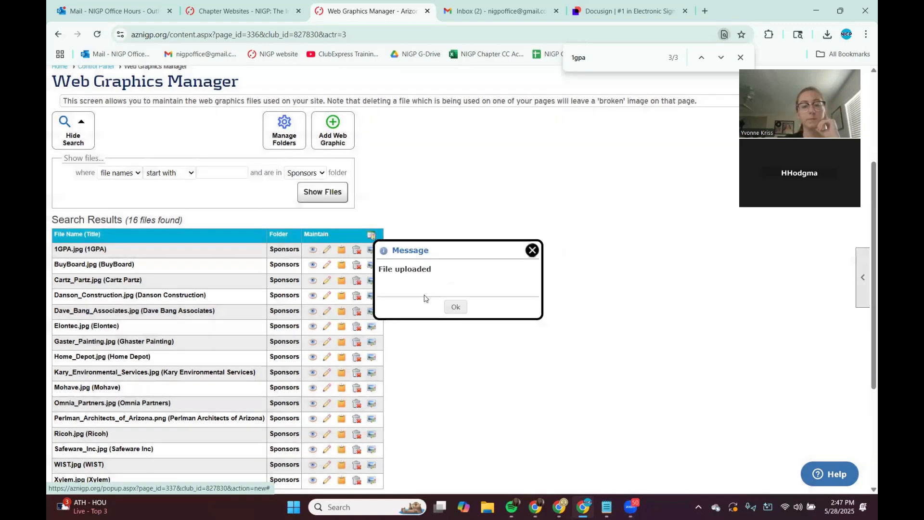
click(452, 307)
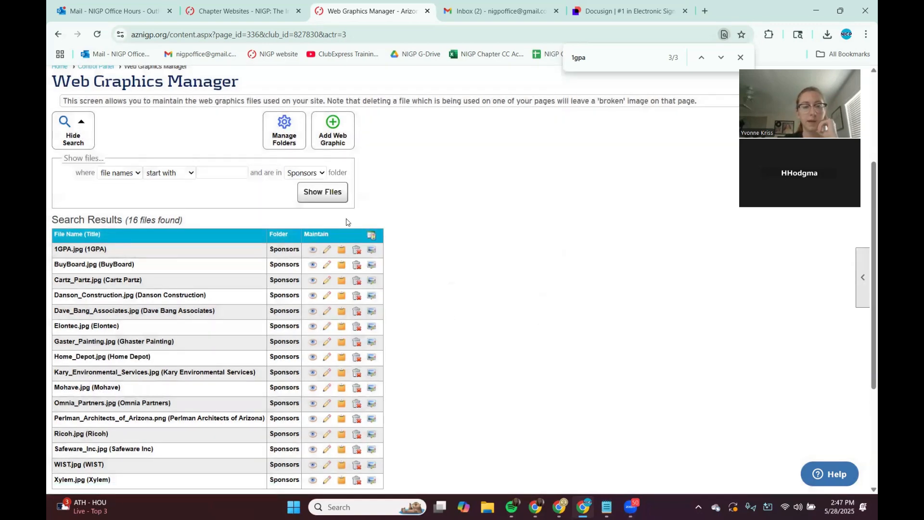
Step: Reload the file list and preview the uploaded test_logo.jpg image
click(98, 34)
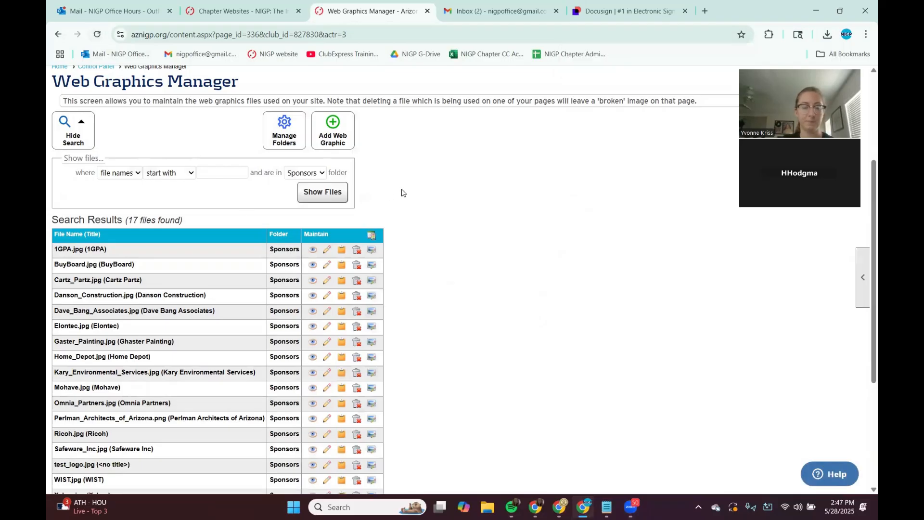
scroll(408, 191, down, 2)
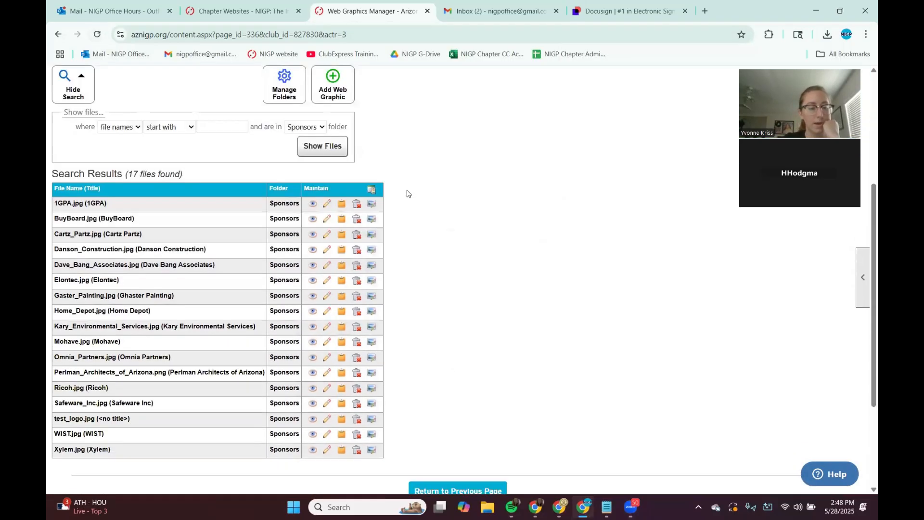
drag(143, 396, 145, 406)
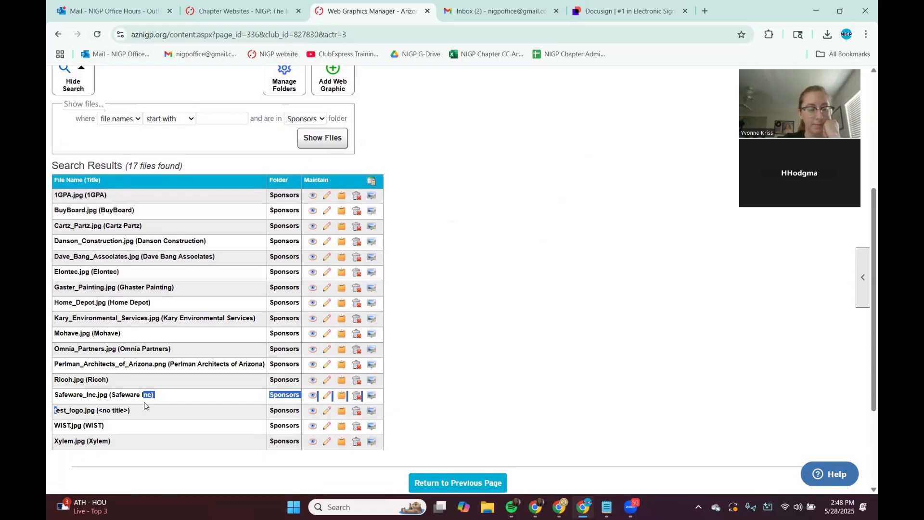
click(235, 412)
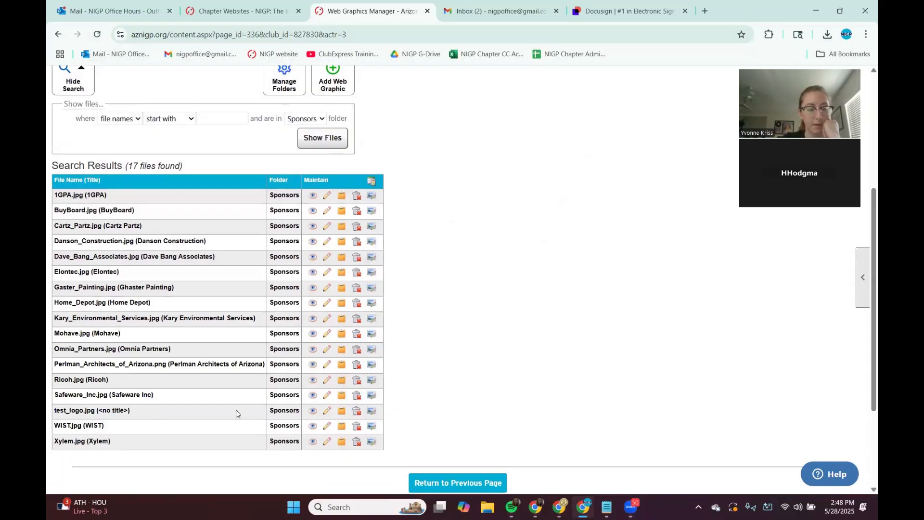
click(313, 412)
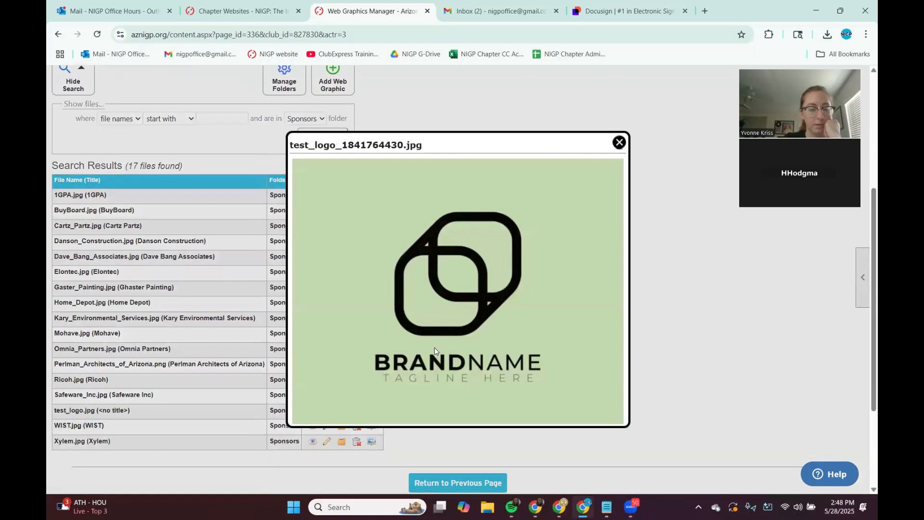
click(619, 143)
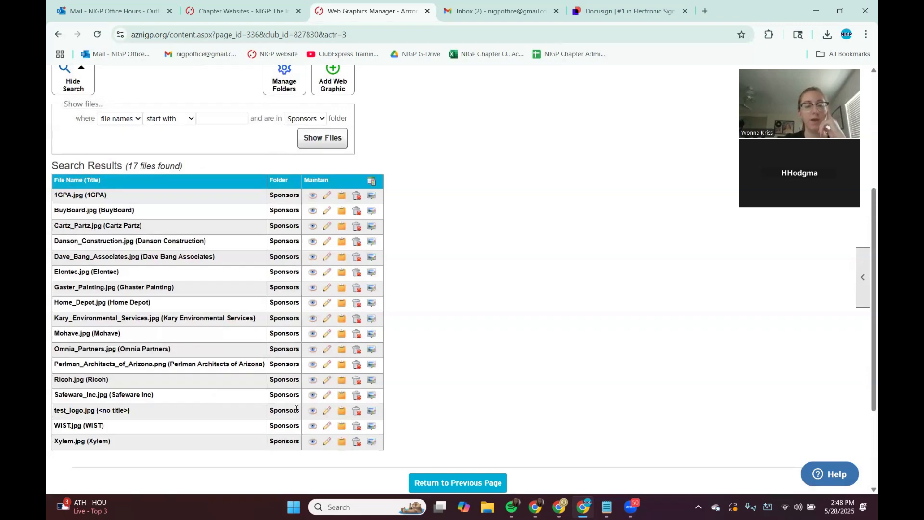
Step: Copy the image URL of test_logo.jpg to the clipboard
click(341, 412)
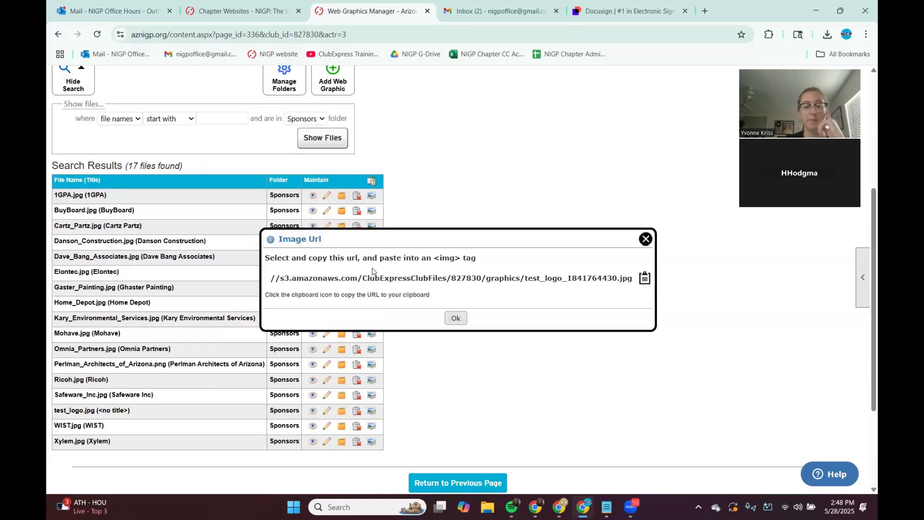
click(645, 279)
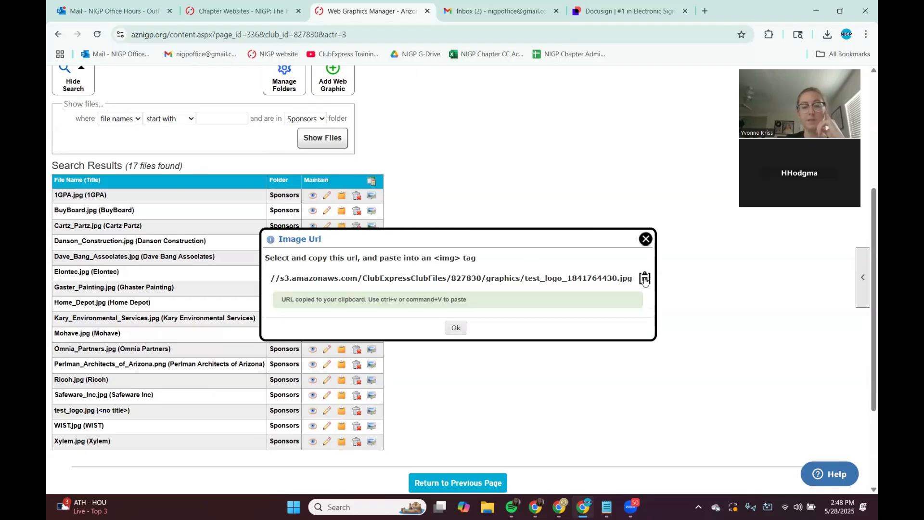
click(455, 328)
Step: Go to the chapter home page and open its page editing option to reach the versions manager
scroll(507, 320, down, 3)
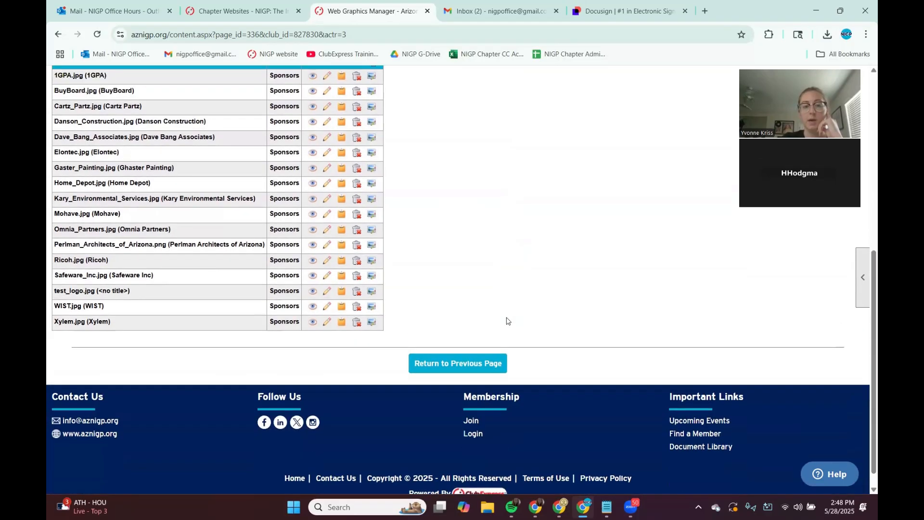
scroll(500, 332, up, 4)
scroll(497, 338, up, 4)
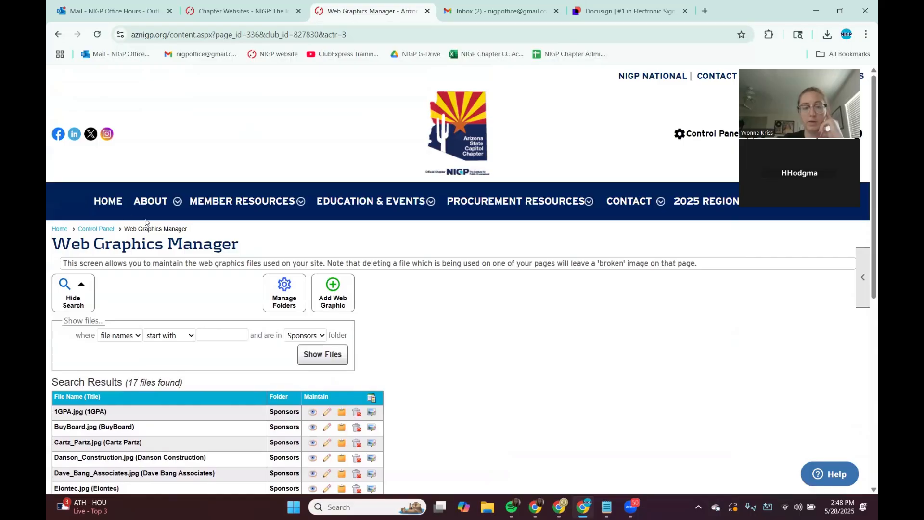
click(115, 204)
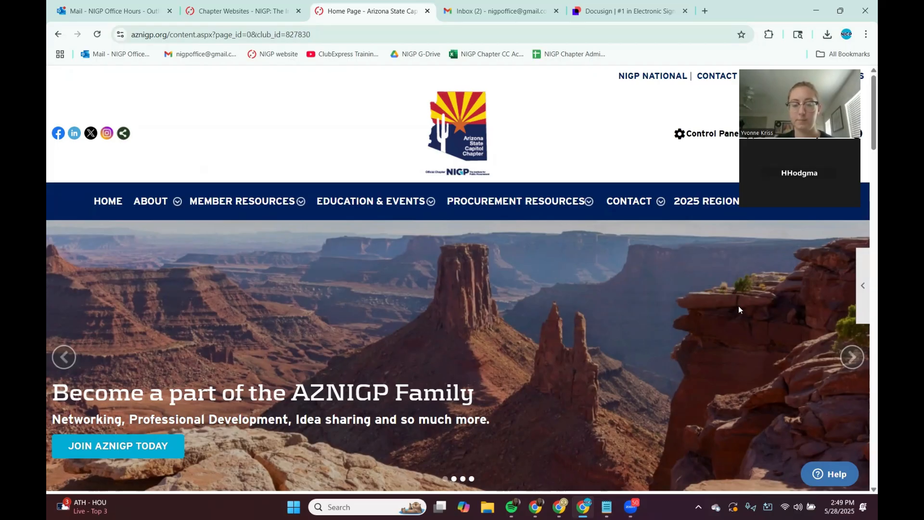
scroll(738, 308, down, 5)
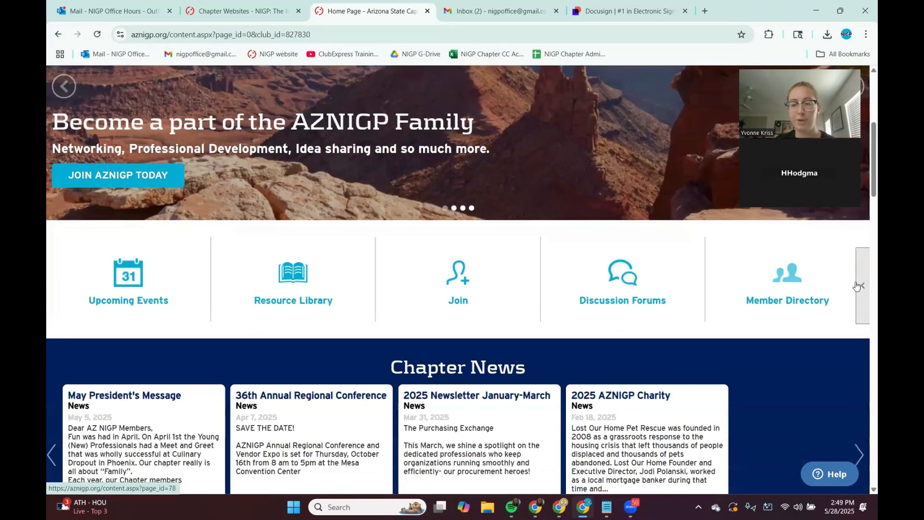
click(857, 286)
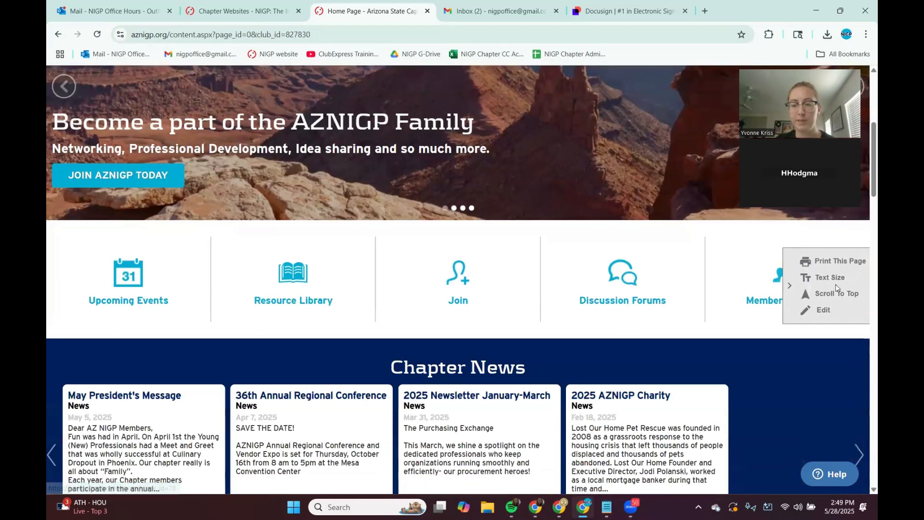
click(820, 311)
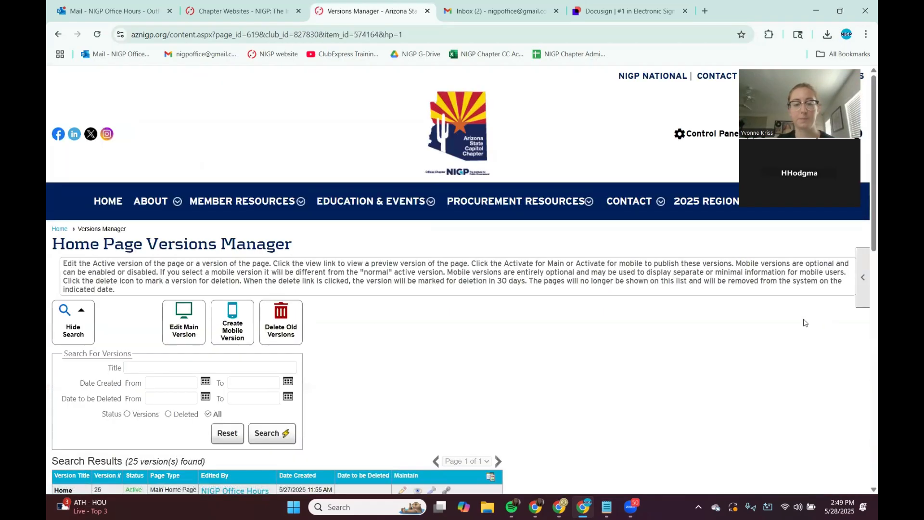
Step: Open the active home page version 25 for editing
scroll(431, 334, down, 3)
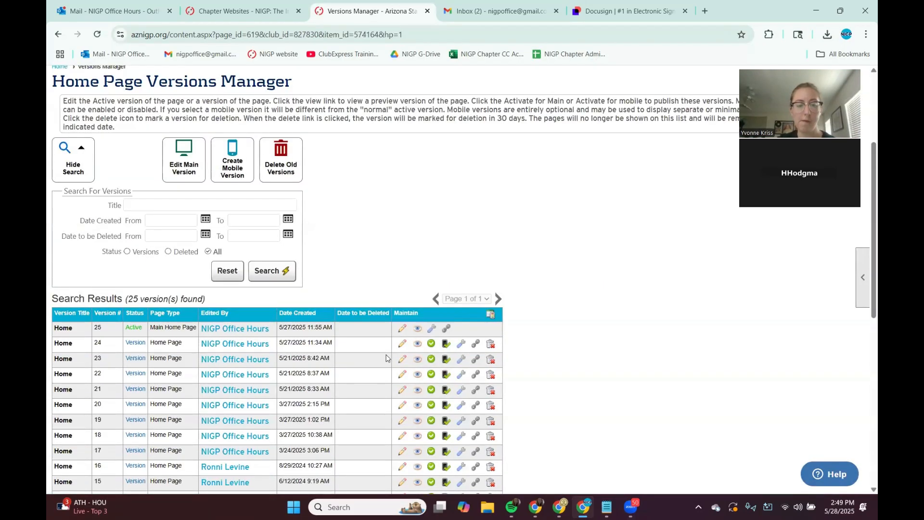
scroll(213, 310, down, 2)
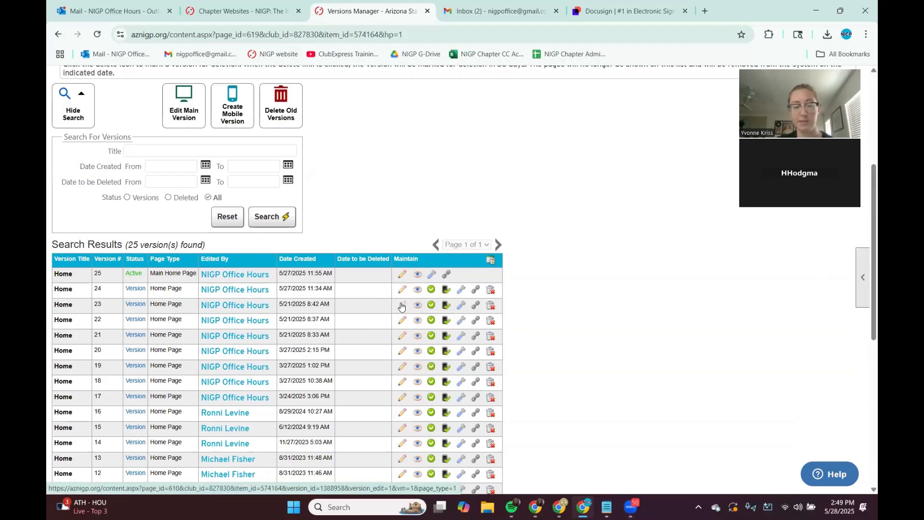
drag(106, 276, 95, 272)
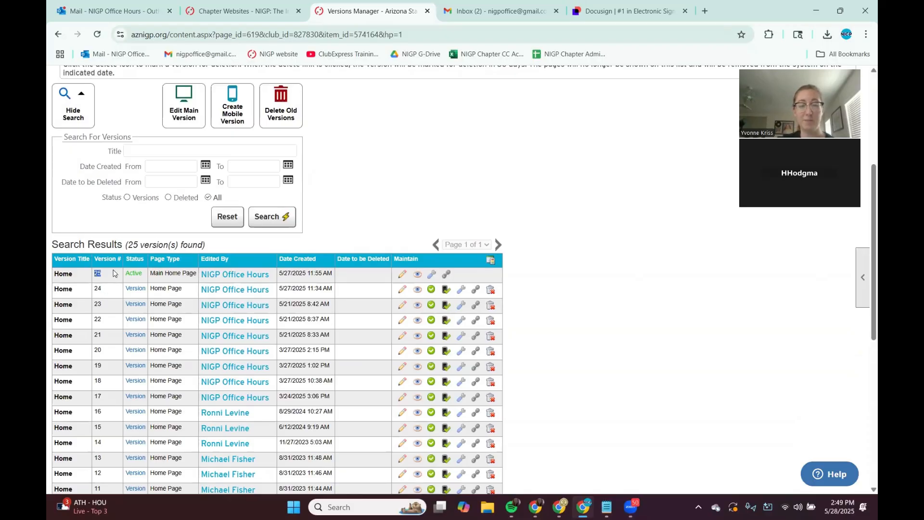
drag(105, 294, 94, 292)
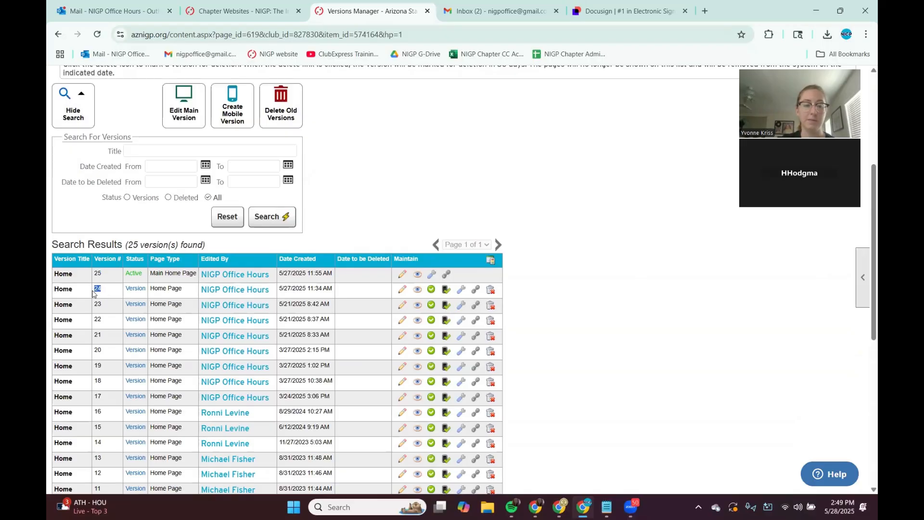
click(401, 277)
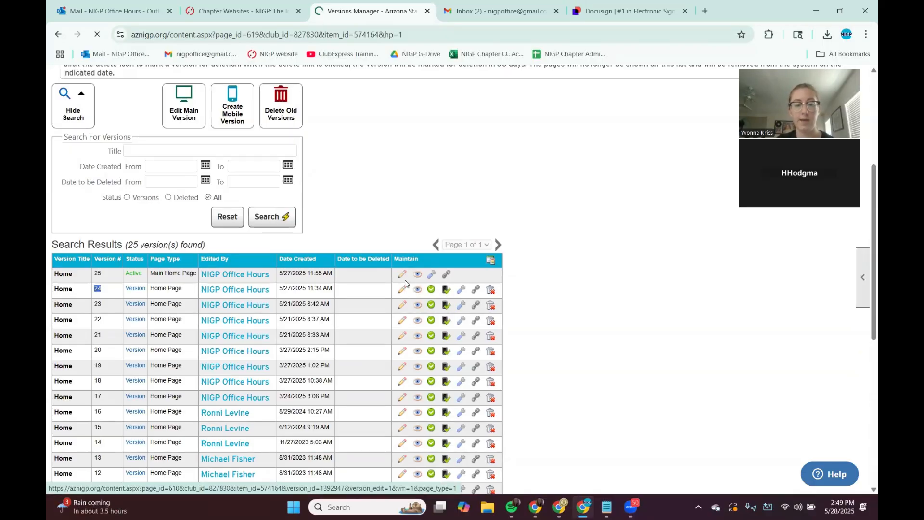
Step: Open the Our Sponsors section of the home page in the Advanced Editor
scroll(451, 336, down, 4)
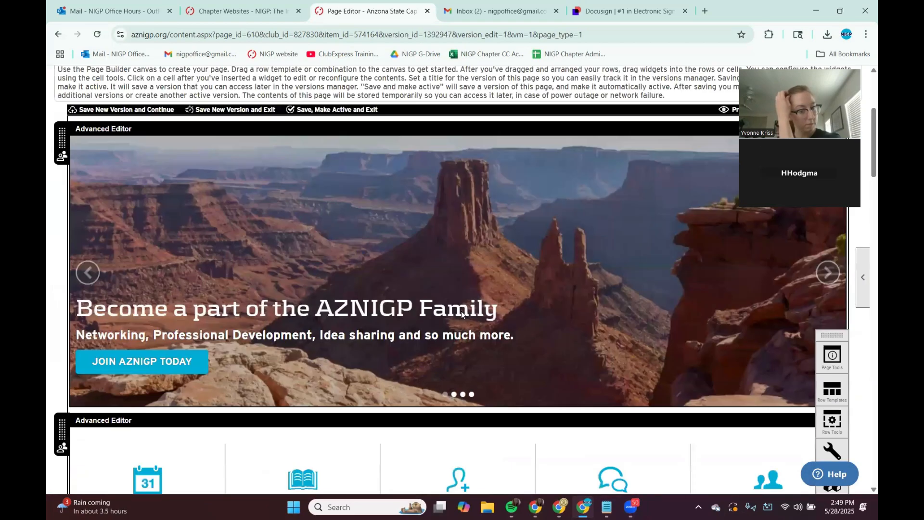
scroll(461, 313, down, 7)
scroll(461, 314, down, 12)
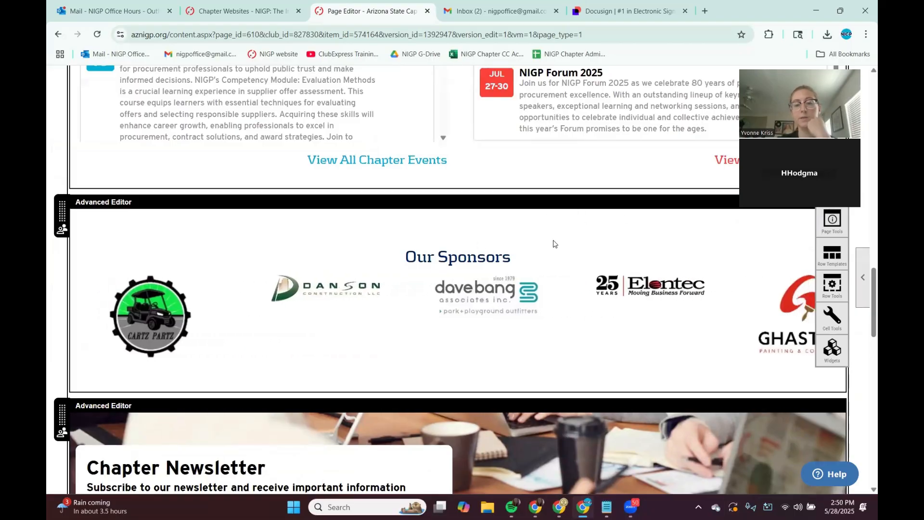
click(571, 222)
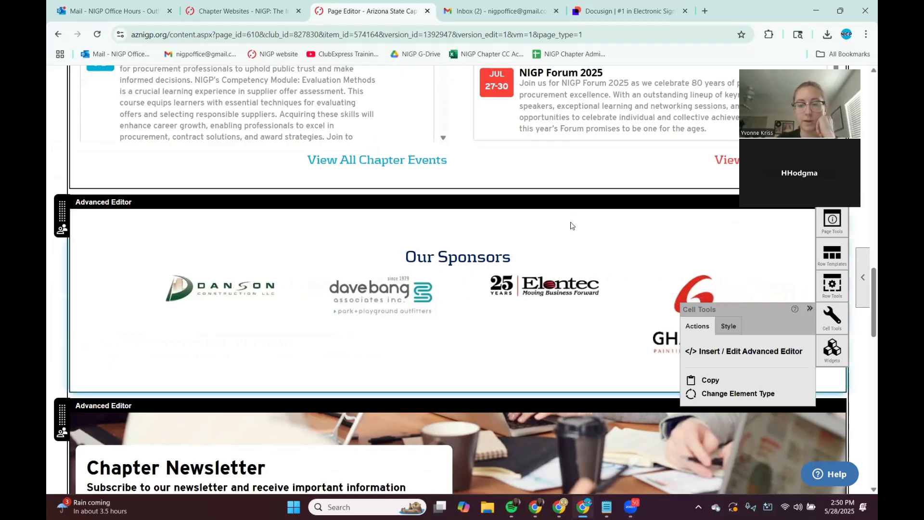
click(712, 353)
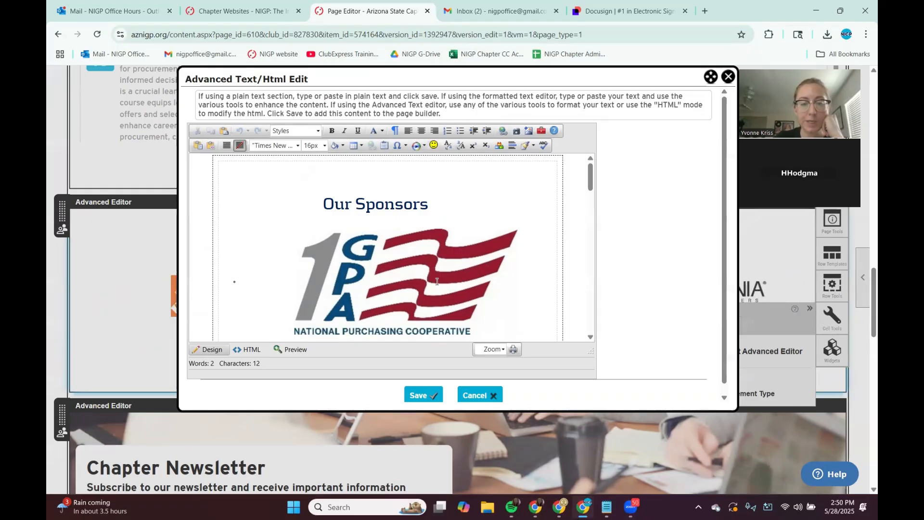
Step: Select the 1GPA sponsor logo and view its image options
click(401, 273)
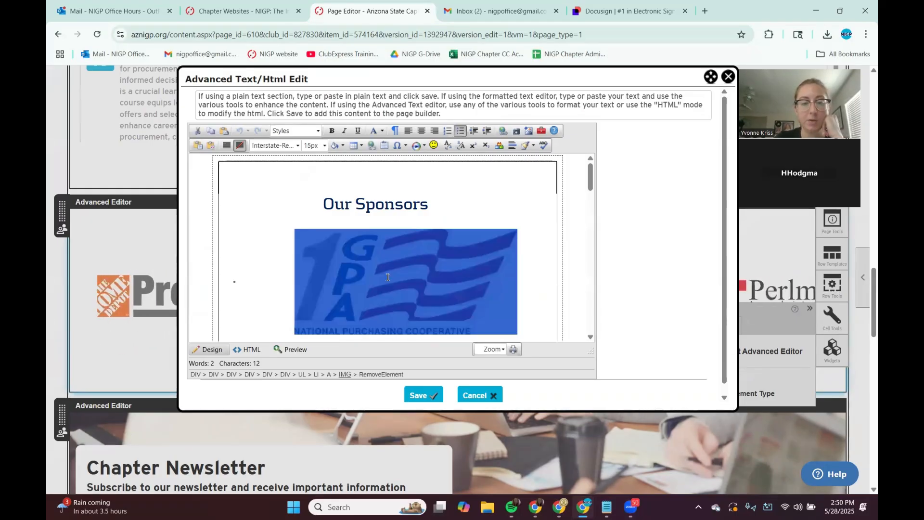
scroll(386, 269, down, 2)
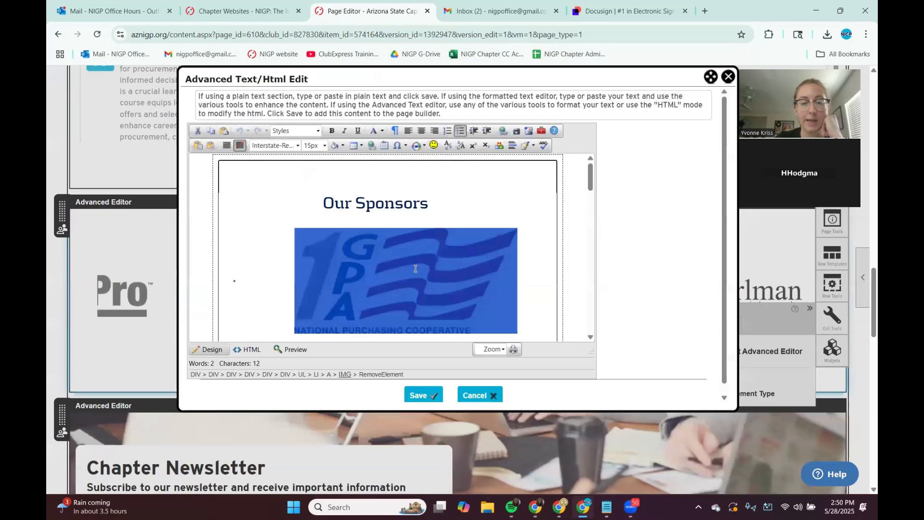
right_click(388, 255)
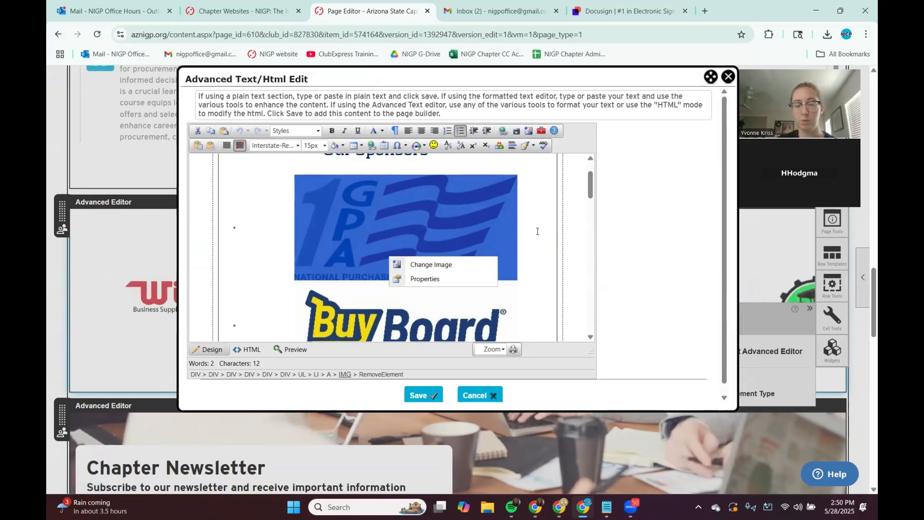
click(522, 203)
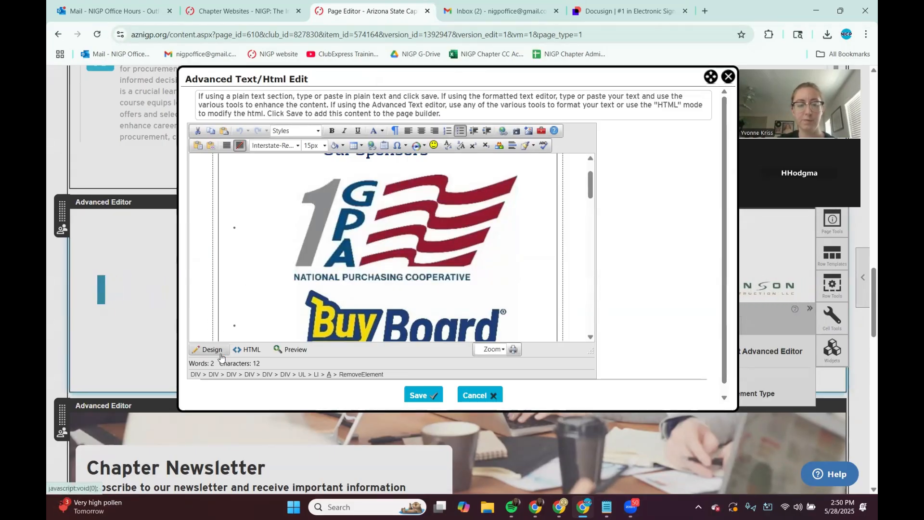
Step: Switch the editor to HTML view and scroll through the code, then return to Design view
click(247, 351)
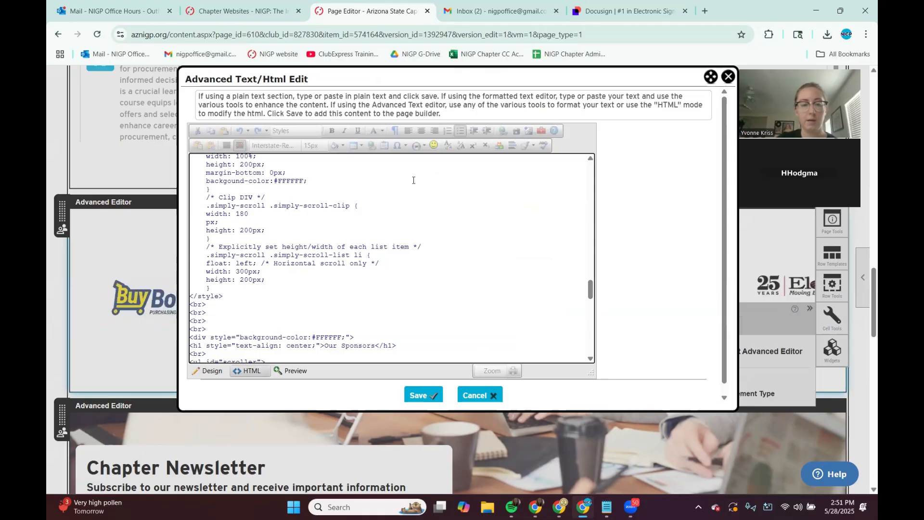
scroll(392, 183, down, 1)
scroll(395, 251, up, 1)
scroll(395, 252, up, 15)
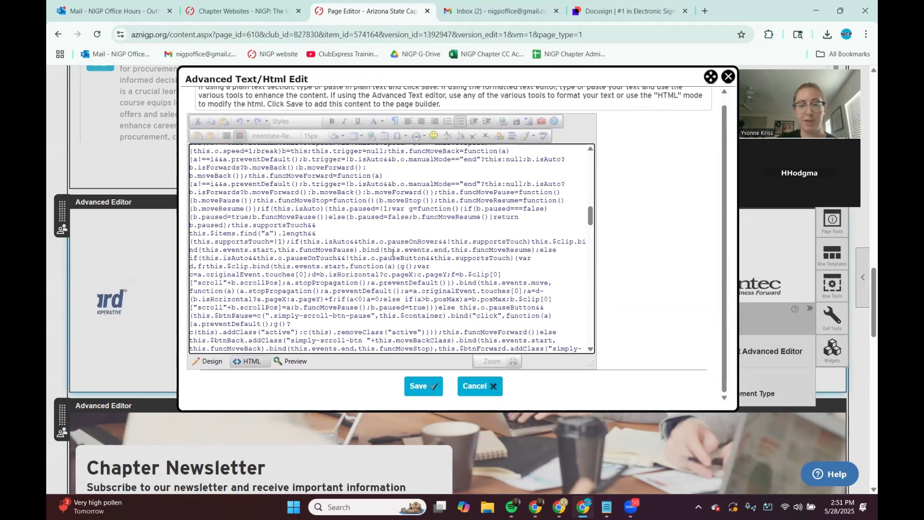
scroll(392, 252, up, 4)
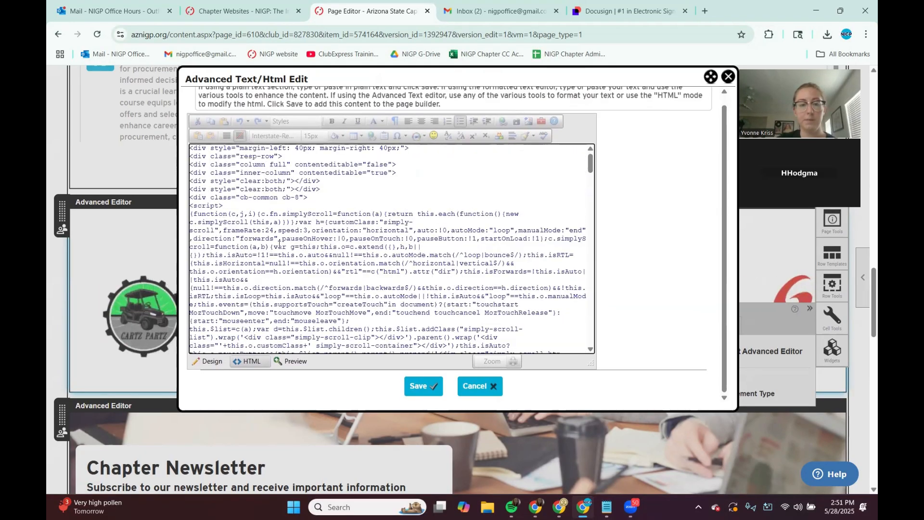
scroll(342, 233, down, 4)
scroll(342, 232, down, 10)
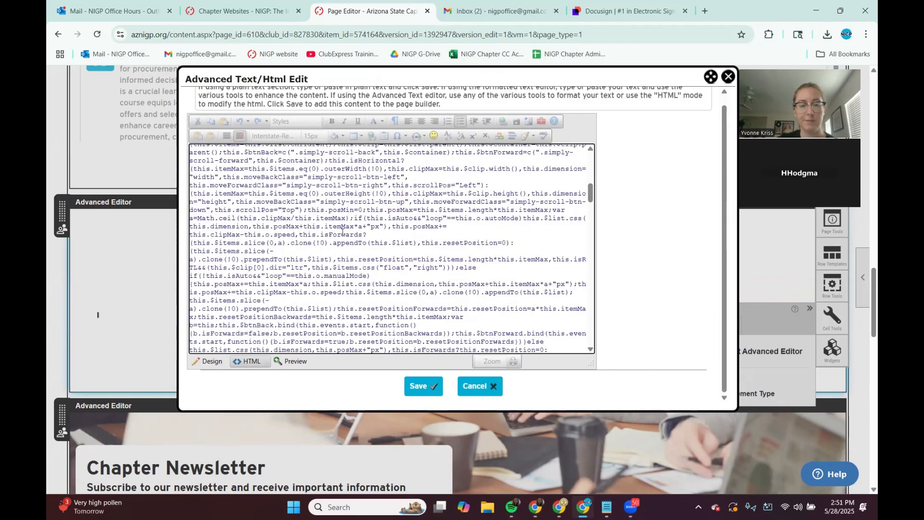
scroll(343, 232, down, 10)
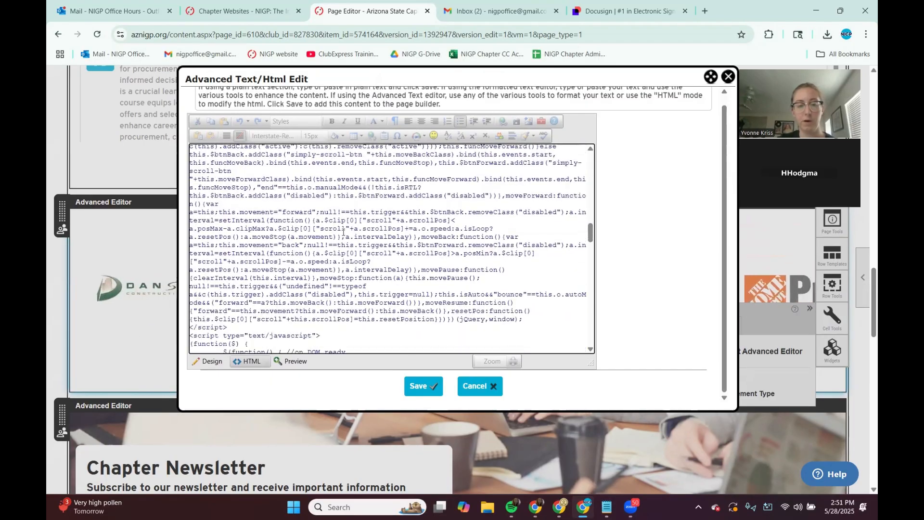
scroll(343, 232, down, 10)
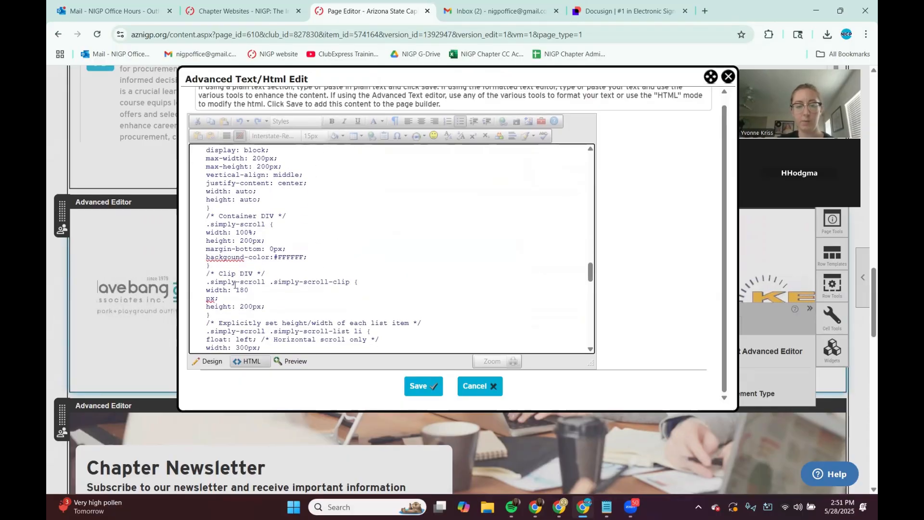
click(207, 361)
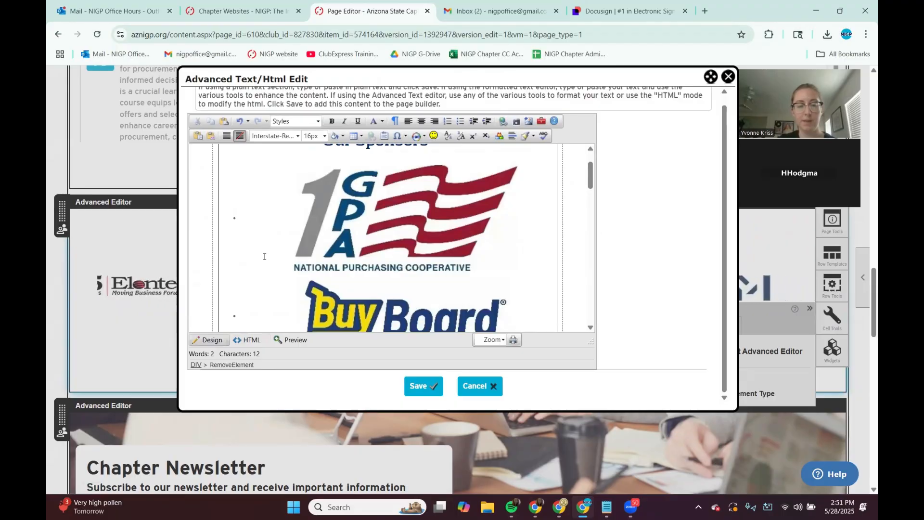
Step: Switch to HTML view again and scroll to the list of sponsor logo items
click(249, 340)
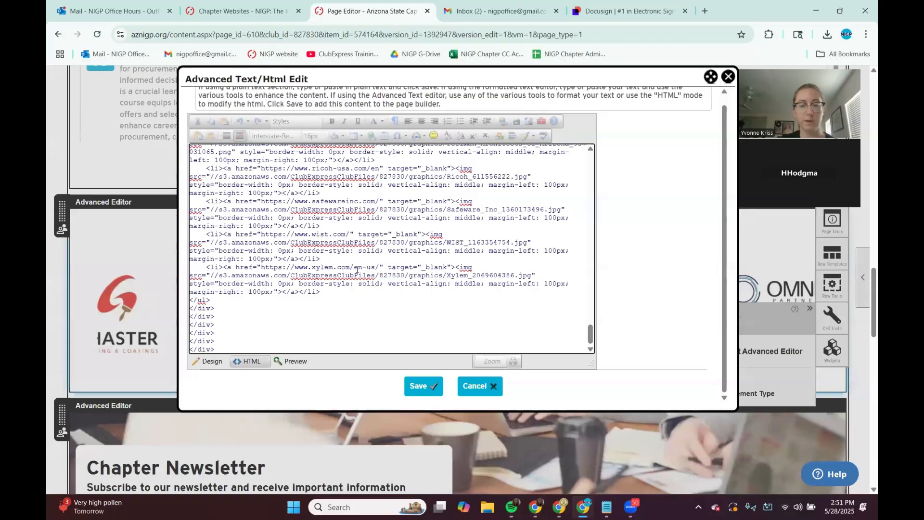
scroll(301, 255, down, 2)
scroll(299, 211, up, 1)
scroll(282, 281, down, 3)
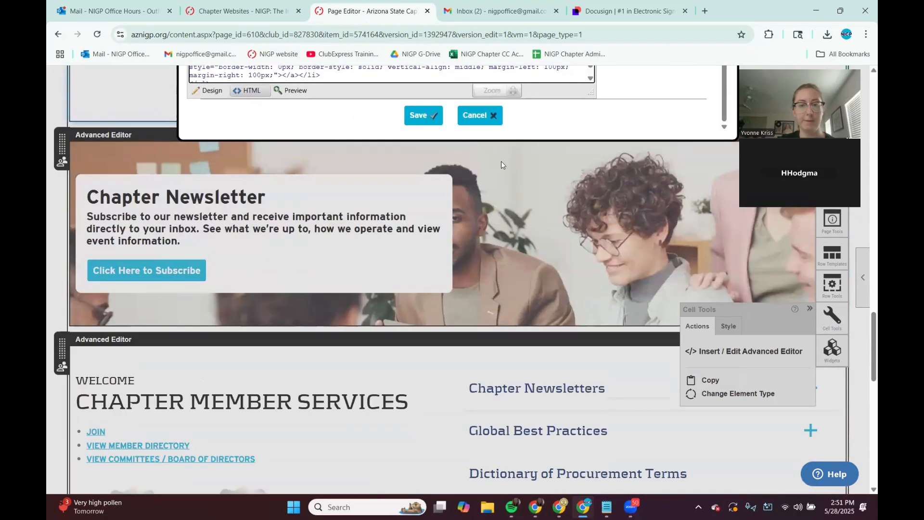
scroll(501, 161, up, 3)
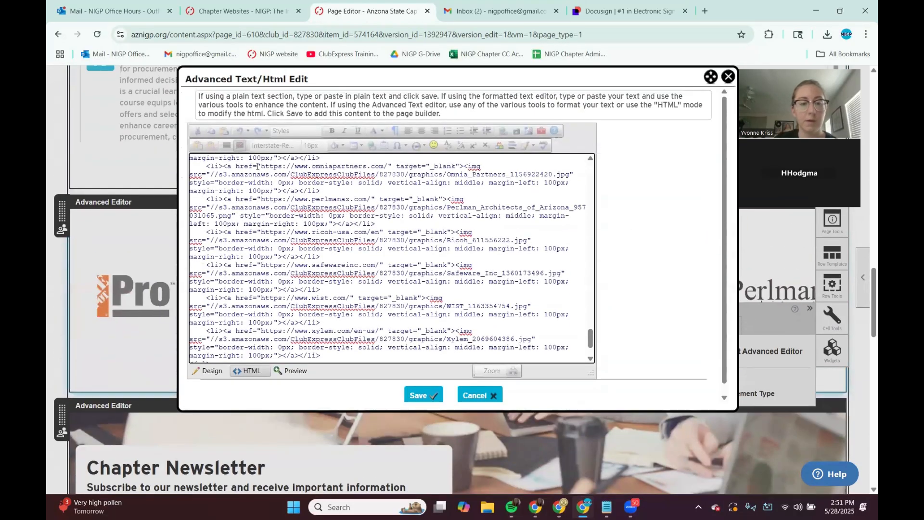
scroll(221, 210, up, 4)
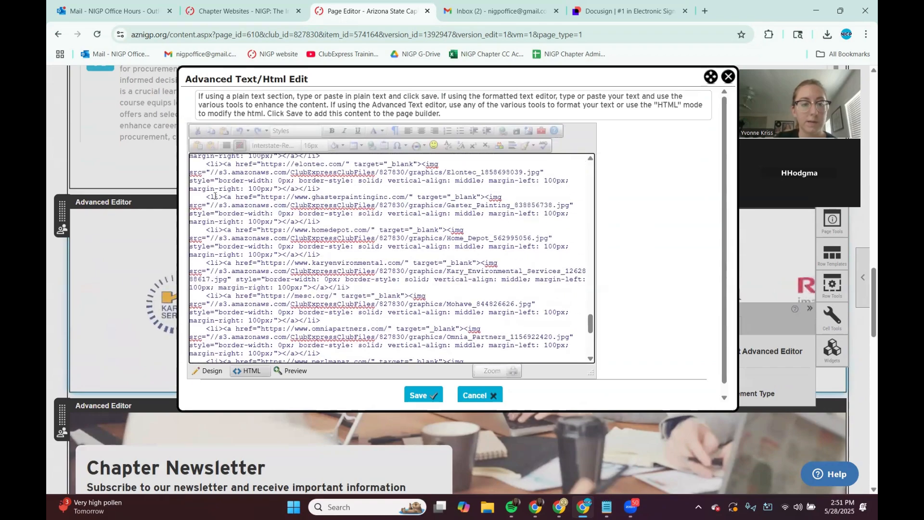
scroll(214, 196, up, 8)
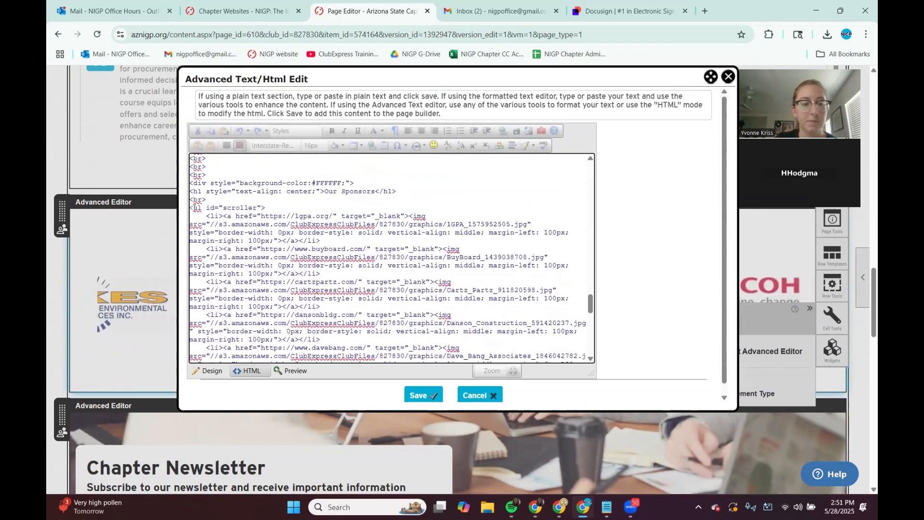
Step: Examine the sponsor list items by highlighting the 1GPA, BuyBoard and Cartz Partz entries
drag(207, 217, 321, 241)
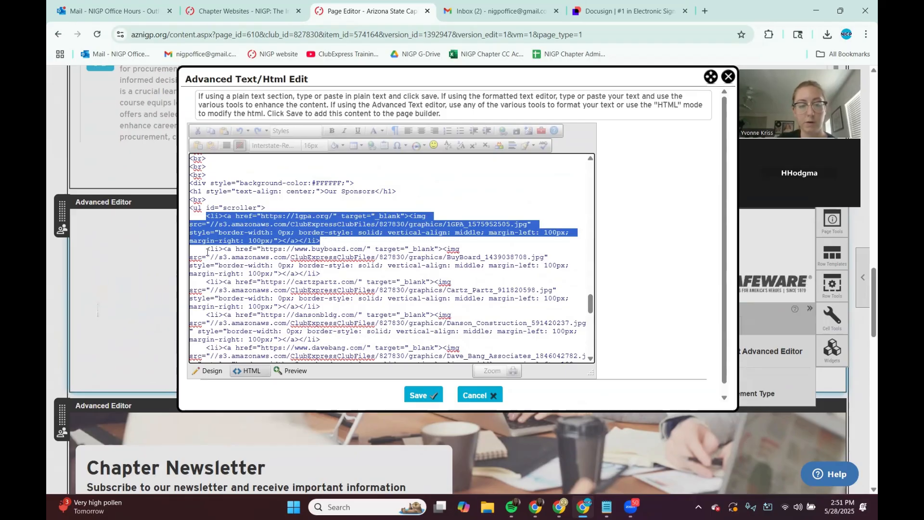
drag(207, 249, 327, 272)
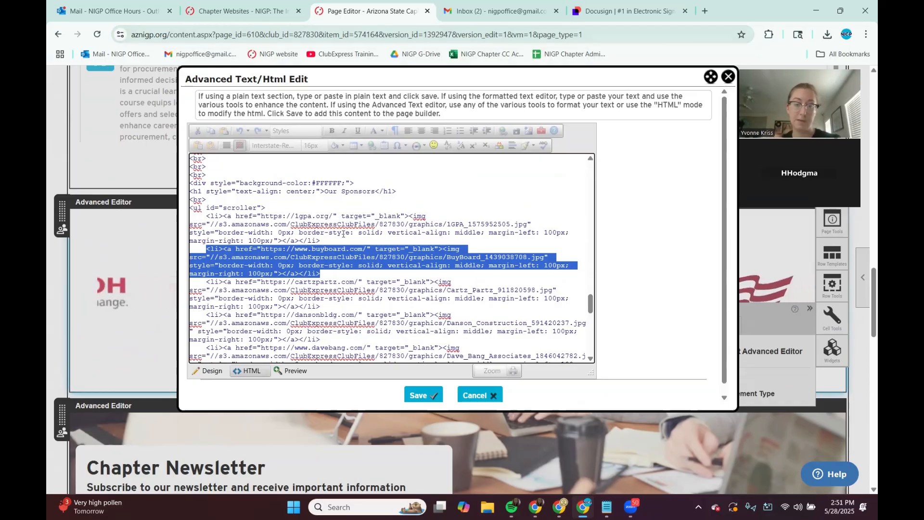
click(337, 191)
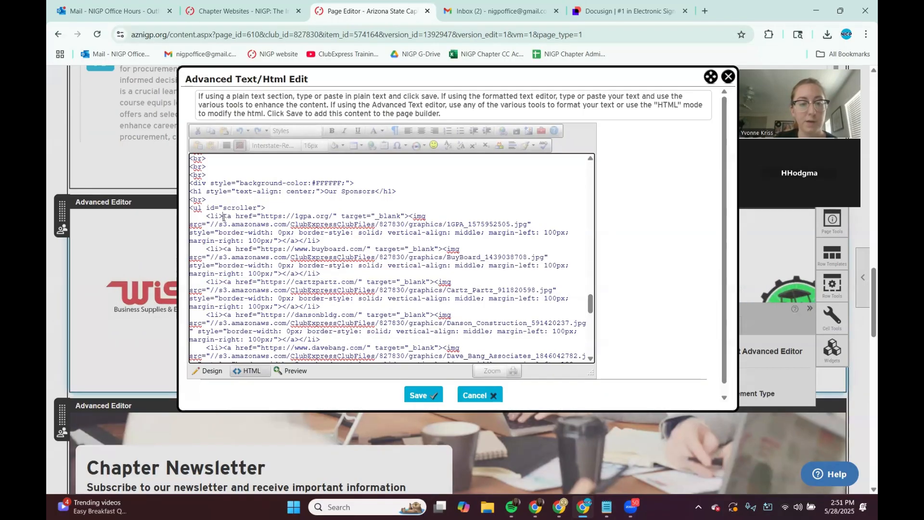
drag(224, 216, 273, 274)
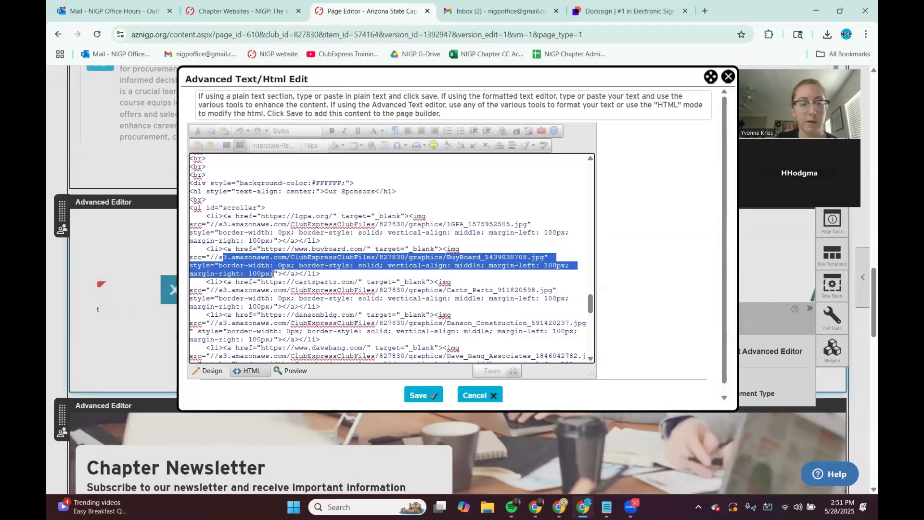
click(201, 286)
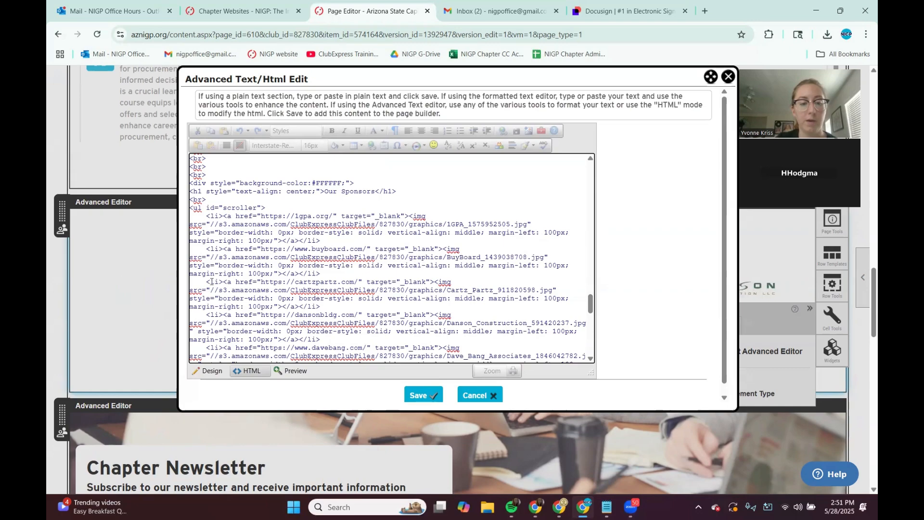
drag(223, 284, 326, 306)
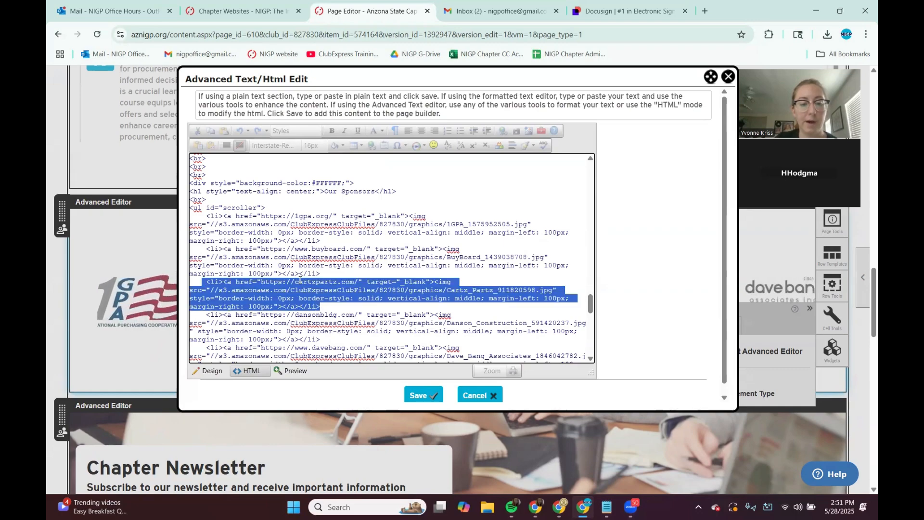
click(350, 287)
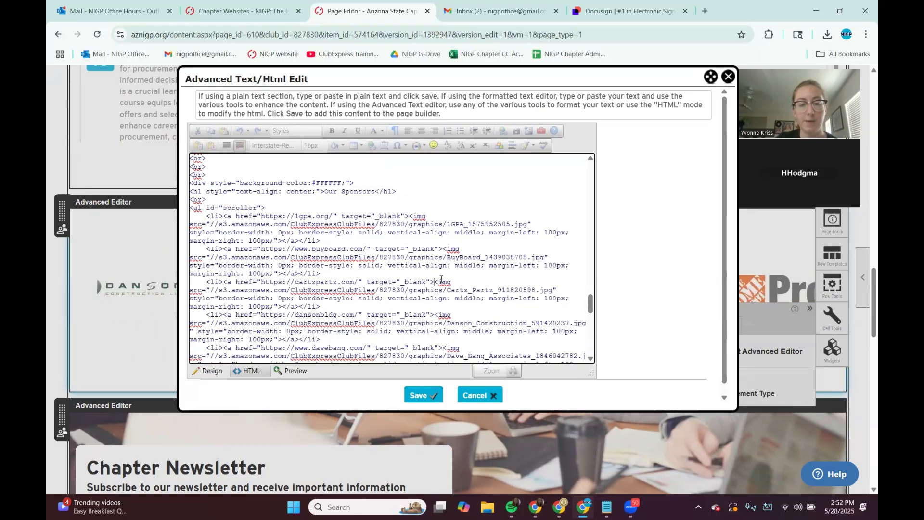
Step: Replace the Cartz Partz entry's image source URL with the copied test_logo.jpg URL
drag(434, 282, 224, 292)
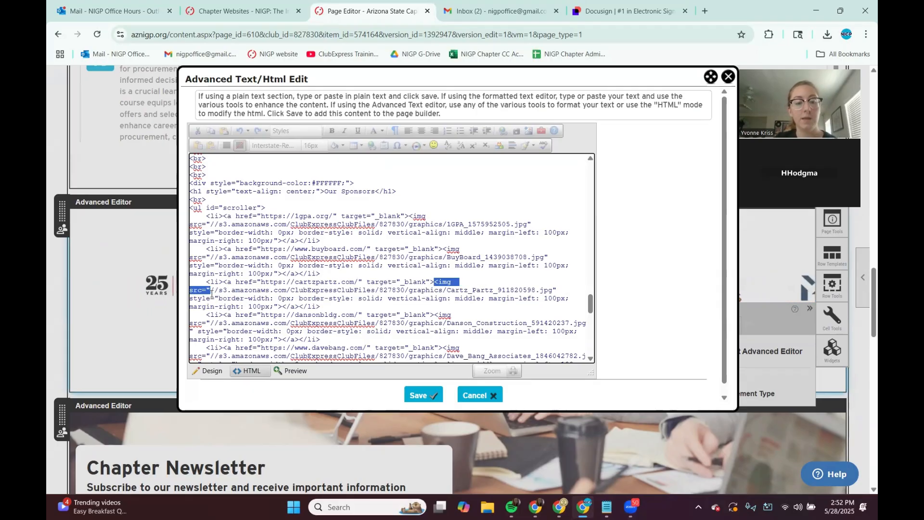
click(214, 292)
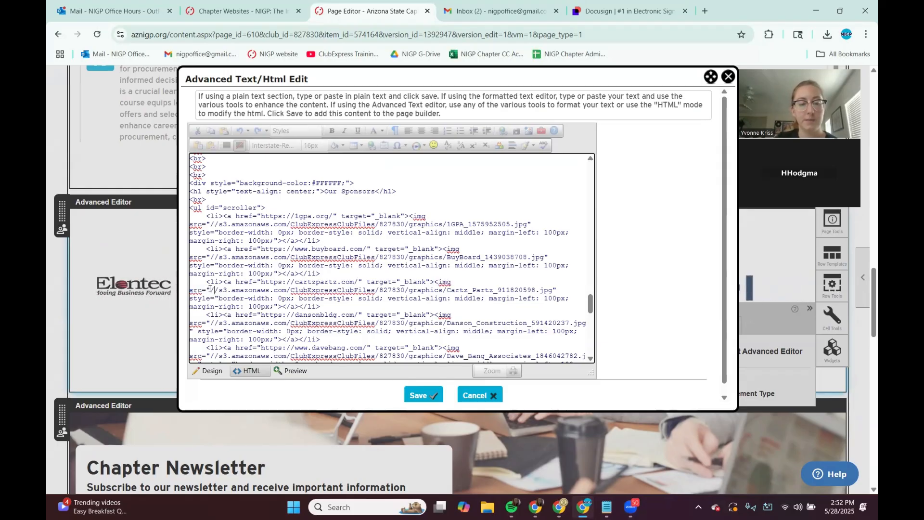
drag(211, 290, 552, 288)
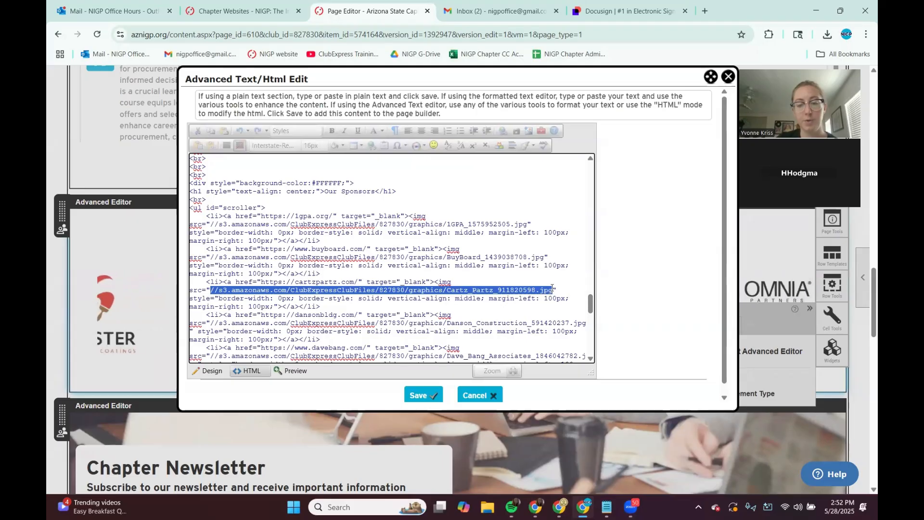
key(ctrl+v)
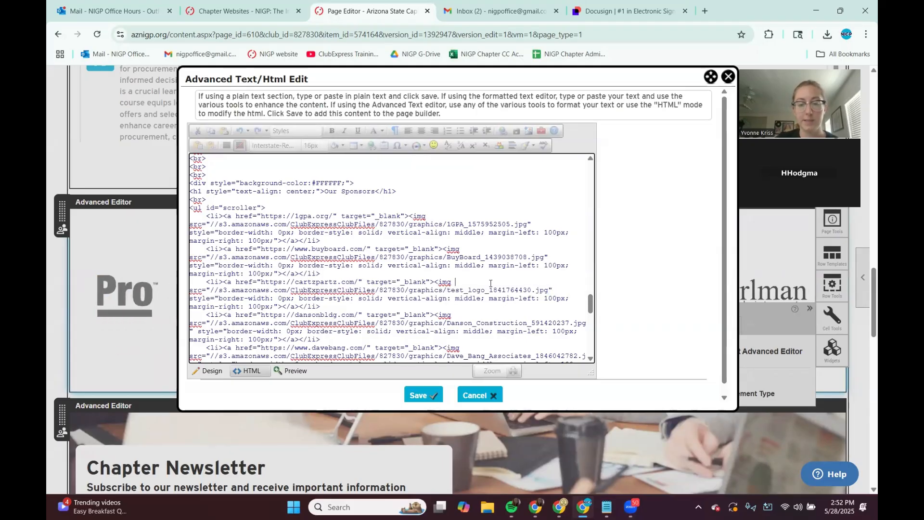
mouse_move(490, 283)
mouse_down()
mouse_move(461, 290)
mouse_move(487, 290)
mouse_up()
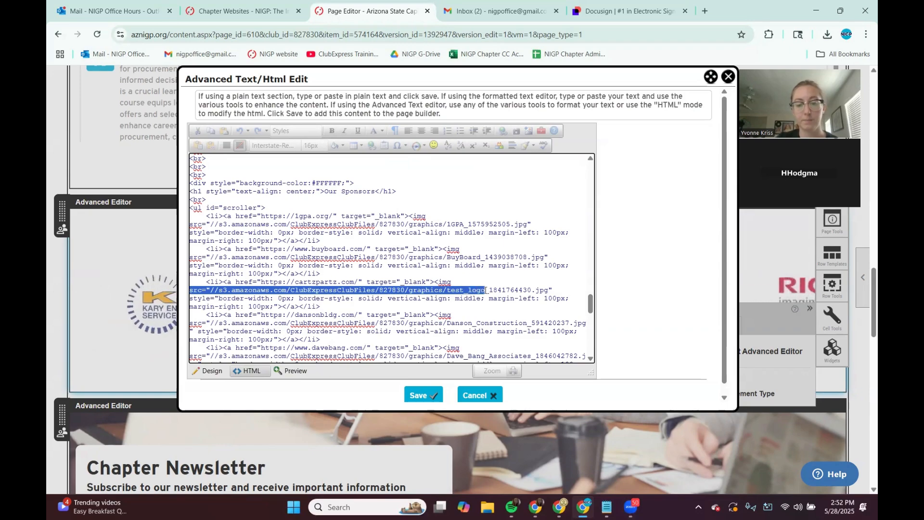
click(209, 288)
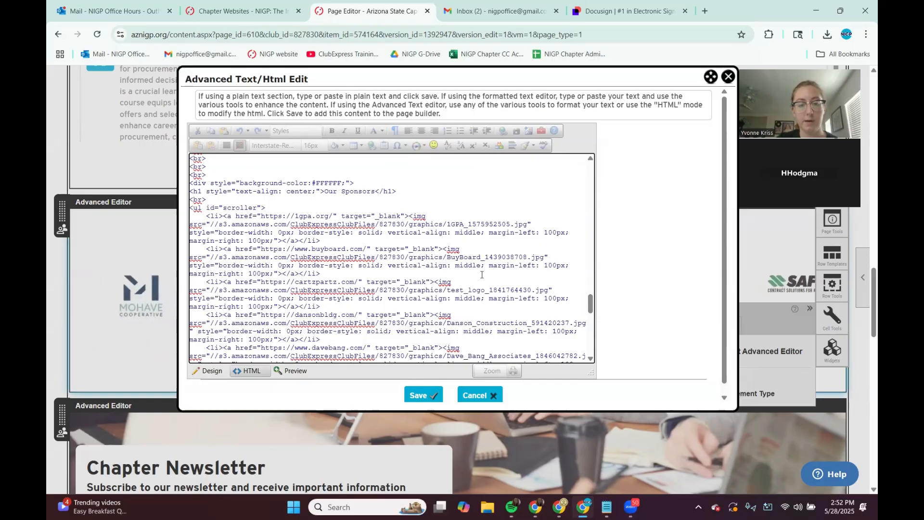
double_click(550, 289)
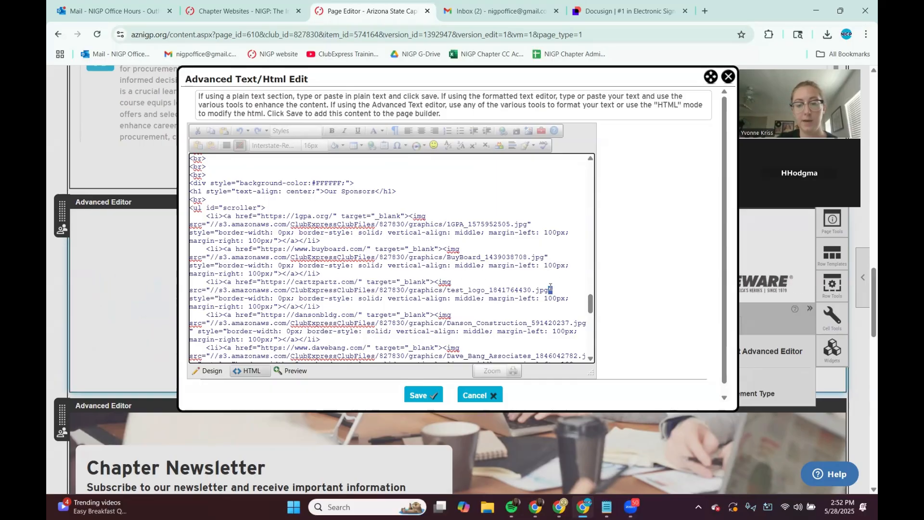
click(353, 291)
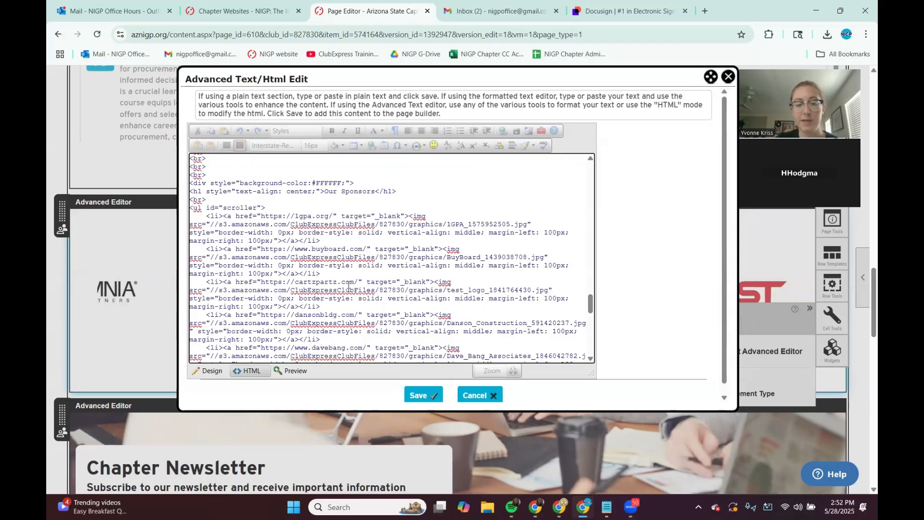
Step: Change the test logo entry's link from cartzpartz.com to testlogo.com and save the HTML edit
drag(359, 282, 302, 281)
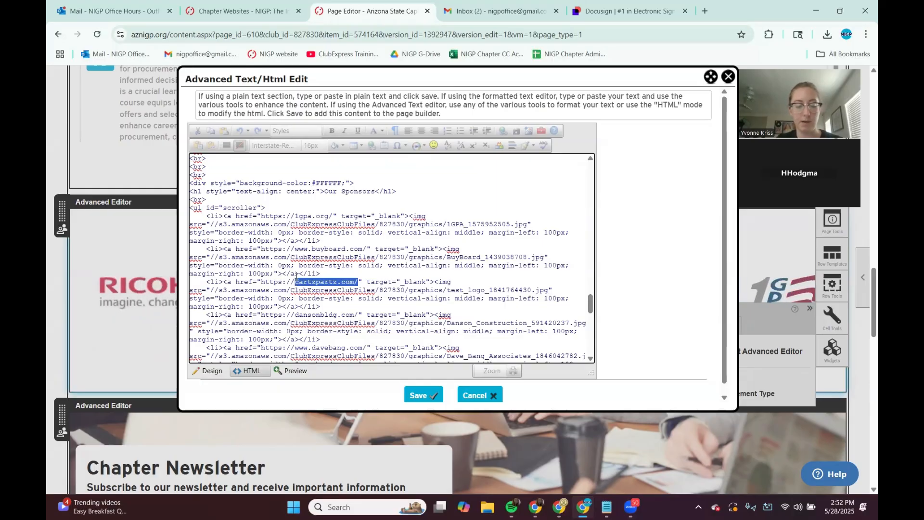
text(testlogo.com)
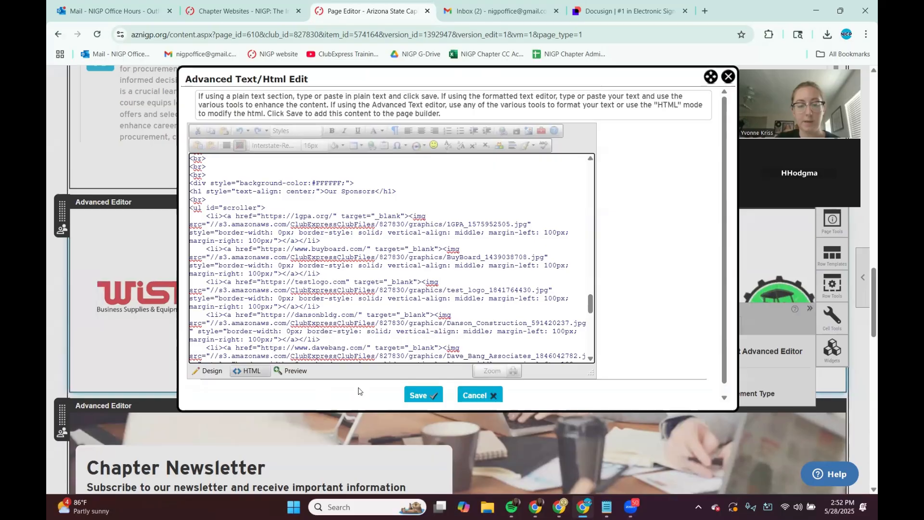
click(417, 394)
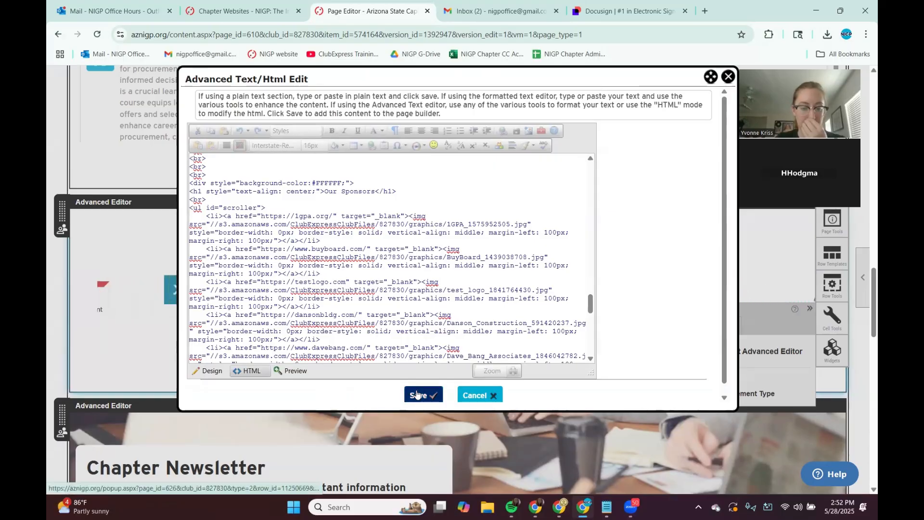
Step: Reopen the sponsor section's advanced editor in HTML view, select all its code, and bring up the Notepad copy of the code
scroll(418, 393, down, 8)
scroll(418, 392, up, 8)
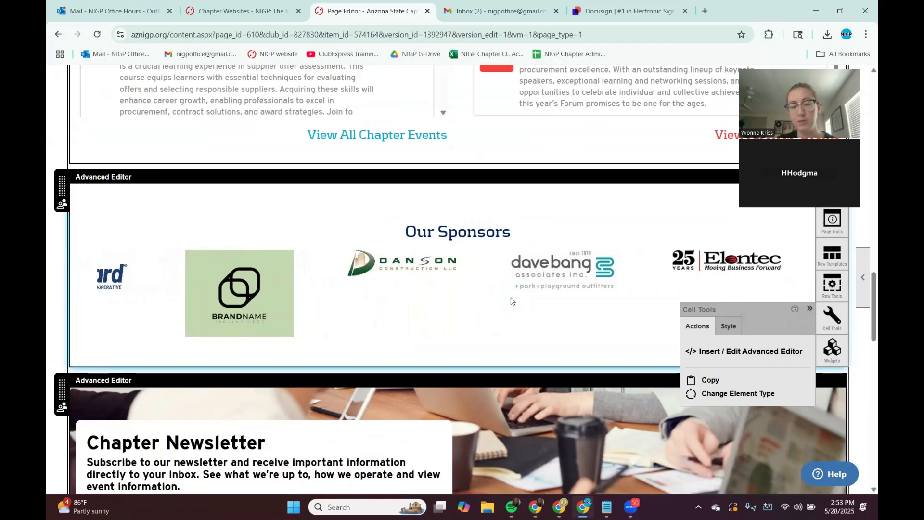
click(720, 353)
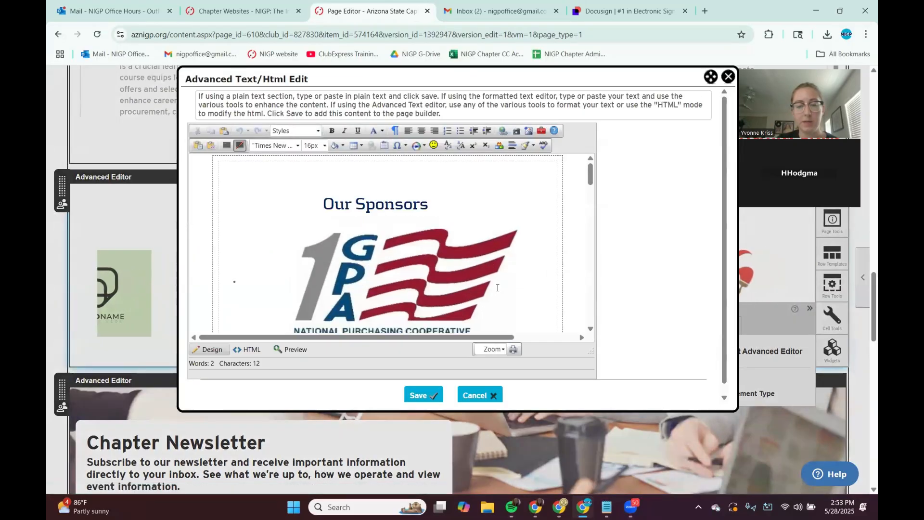
click(250, 349)
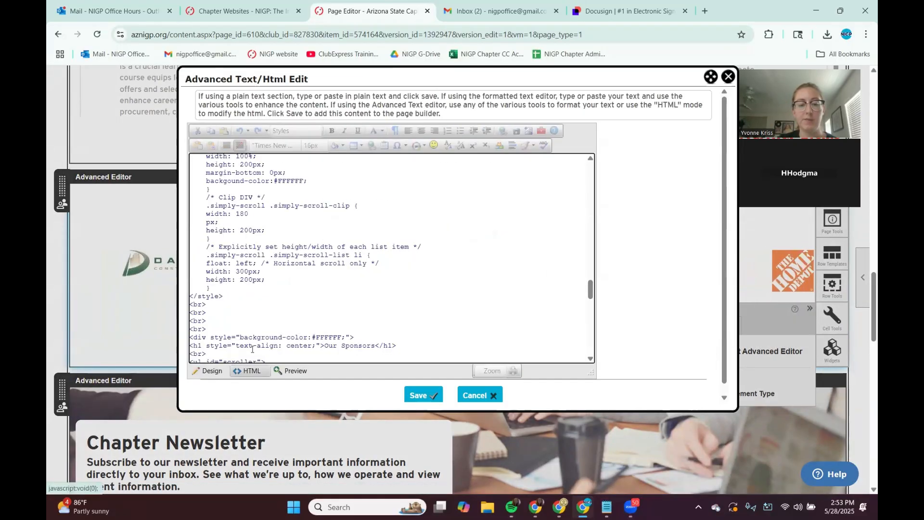
click(421, 277)
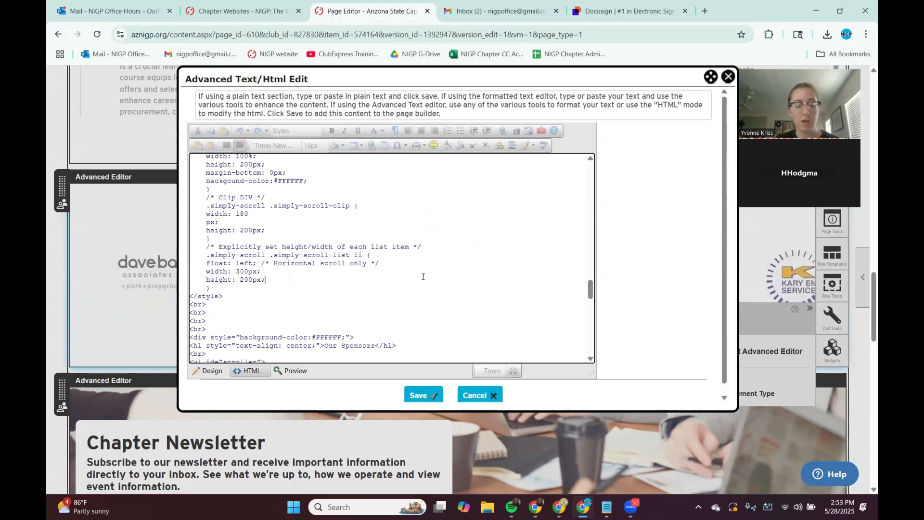
key(ctrl+a)
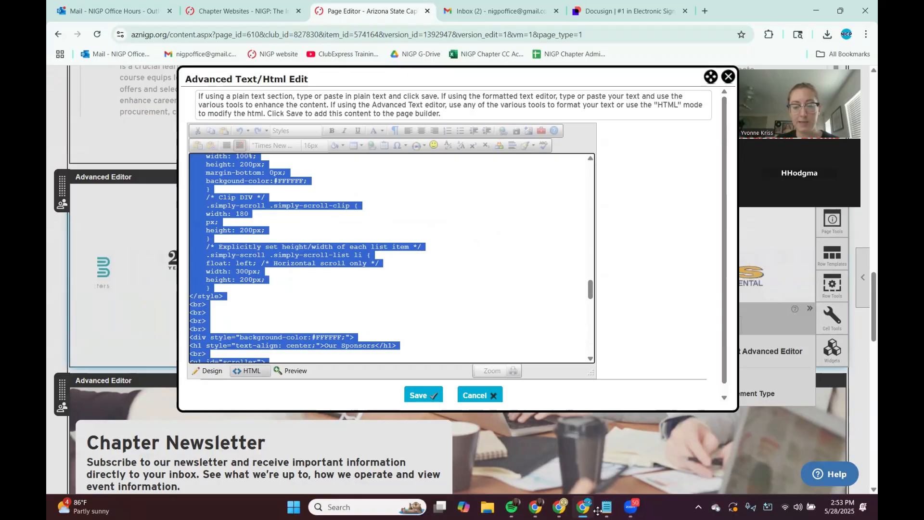
mouse_move(597, 511)
click(548, 447)
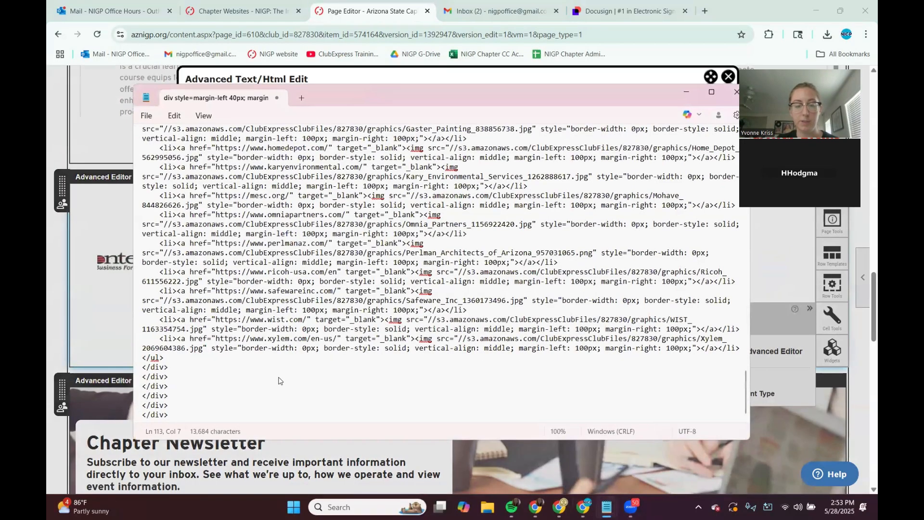
Step: Scroll through the Notepad copy of the scroller code, then dismiss the close prompt and minimize Notepad
click(278, 381)
scroll(278, 381, up, 15)
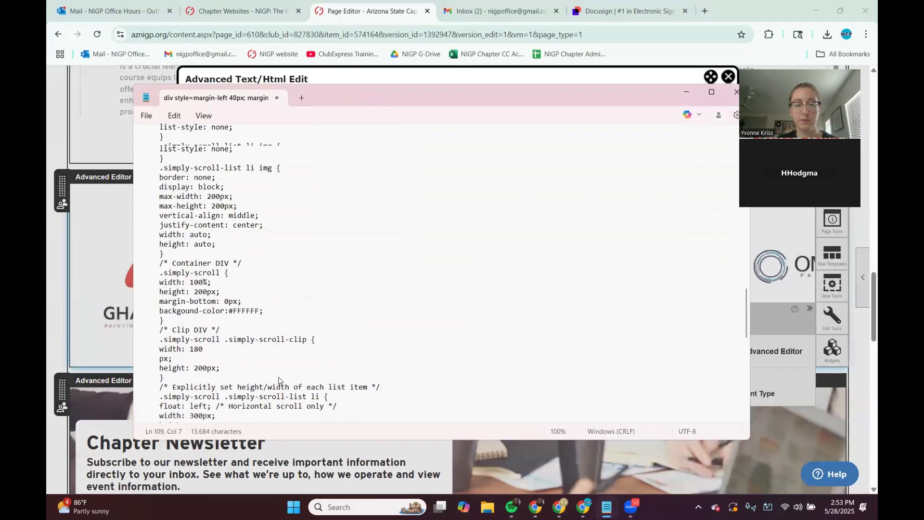
scroll(280, 379, up, 3)
scroll(290, 369, up, 5)
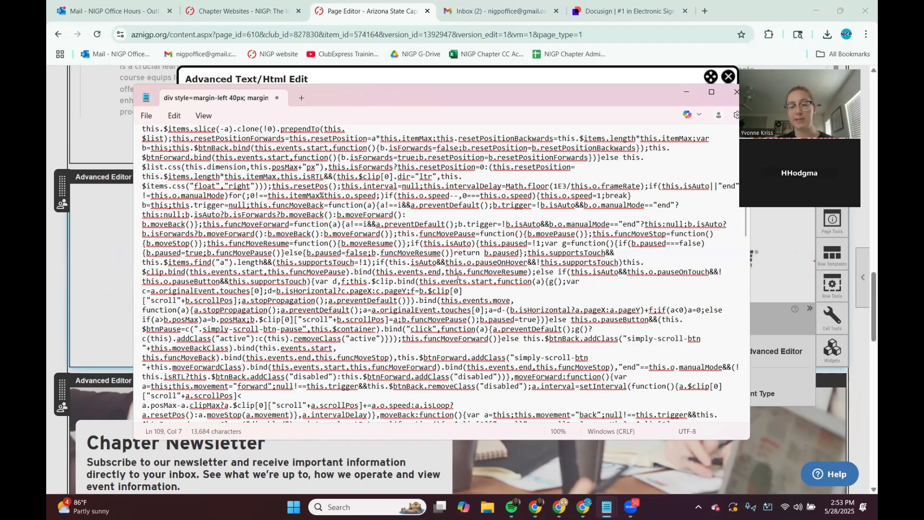
scroll(381, 188, down, 15)
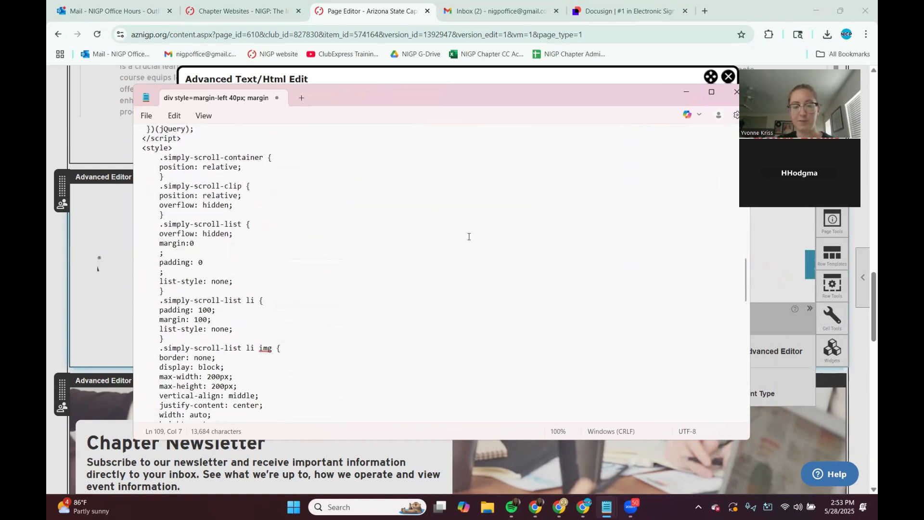
scroll(457, 236, down, 2)
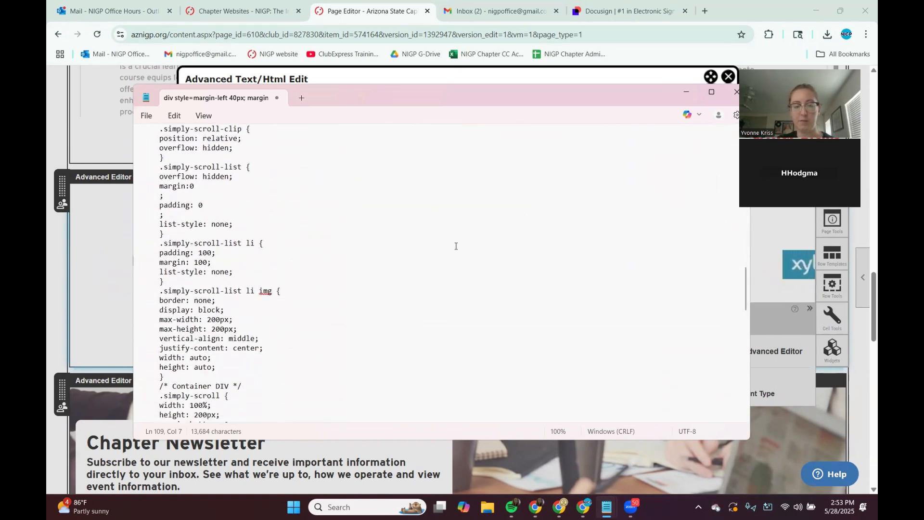
click(734, 95)
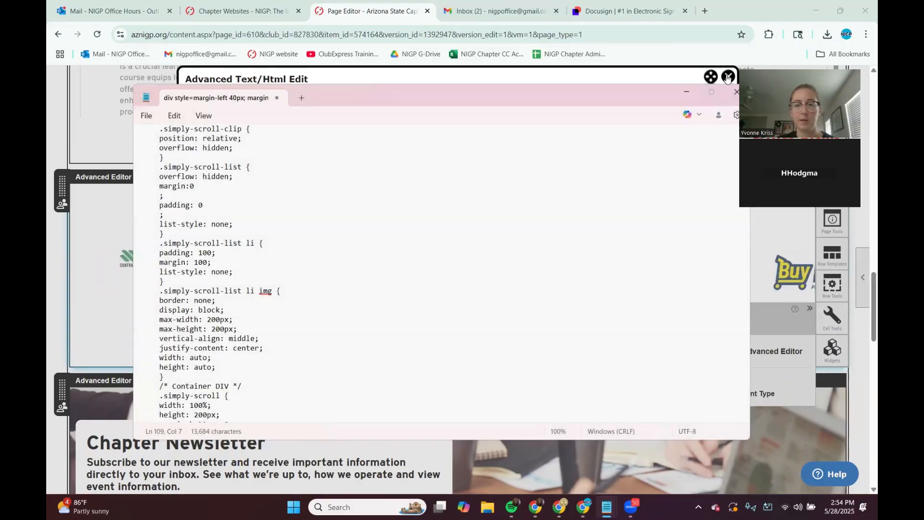
click(544, 292)
click(687, 93)
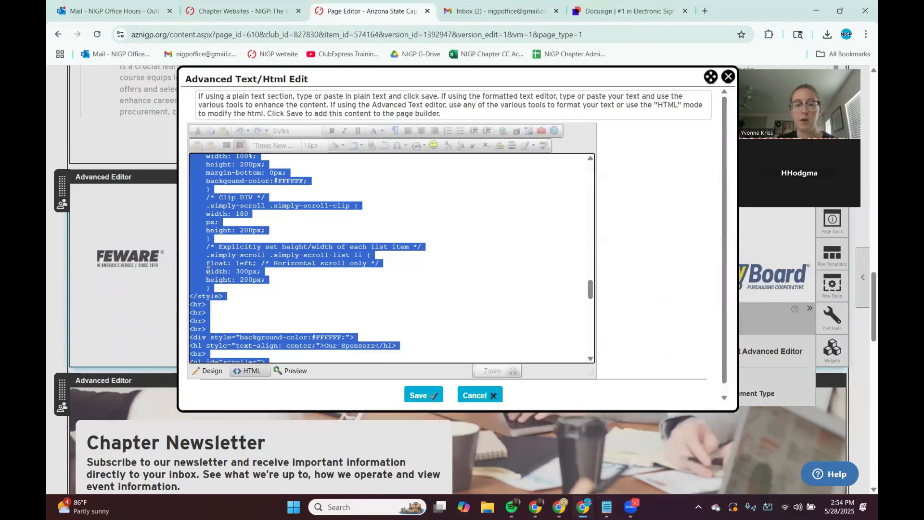
Step: Examine the test logo entry's link and image source in the HTML code and compare them with the Notepad copy
click(359, 250)
scroll(359, 250, up, 15)
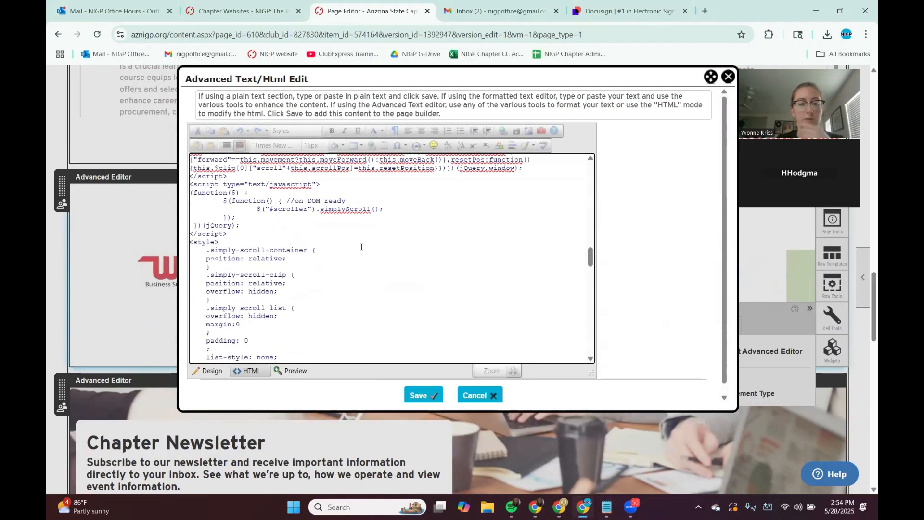
scroll(400, 215, down, 10)
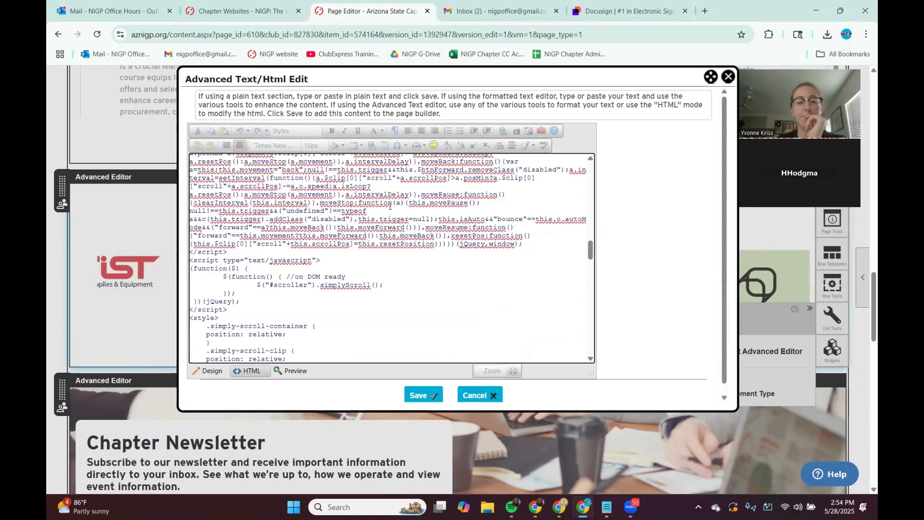
scroll(390, 206, down, 6)
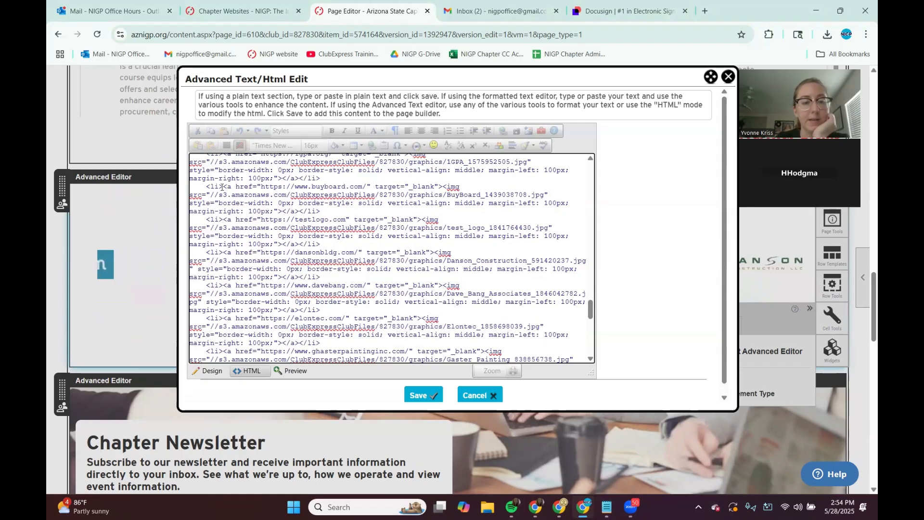
scroll(244, 202, up, 2)
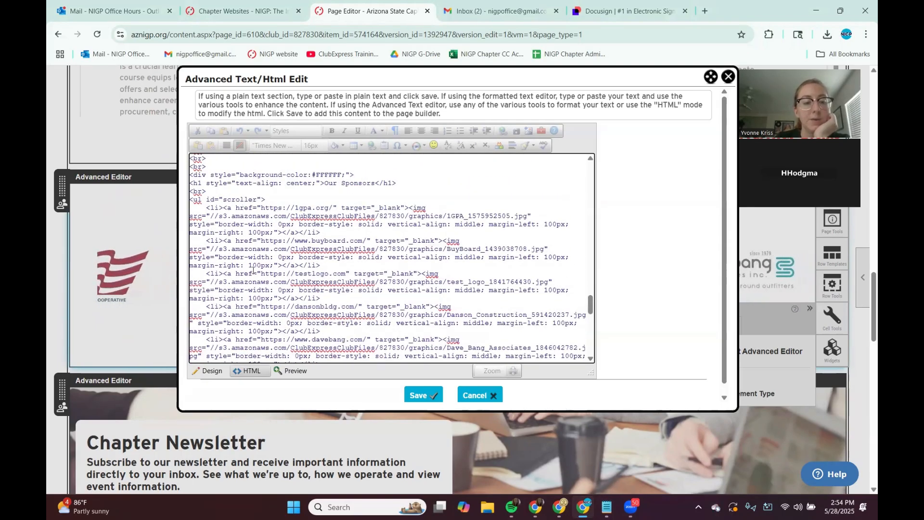
drag(254, 272, 228, 274)
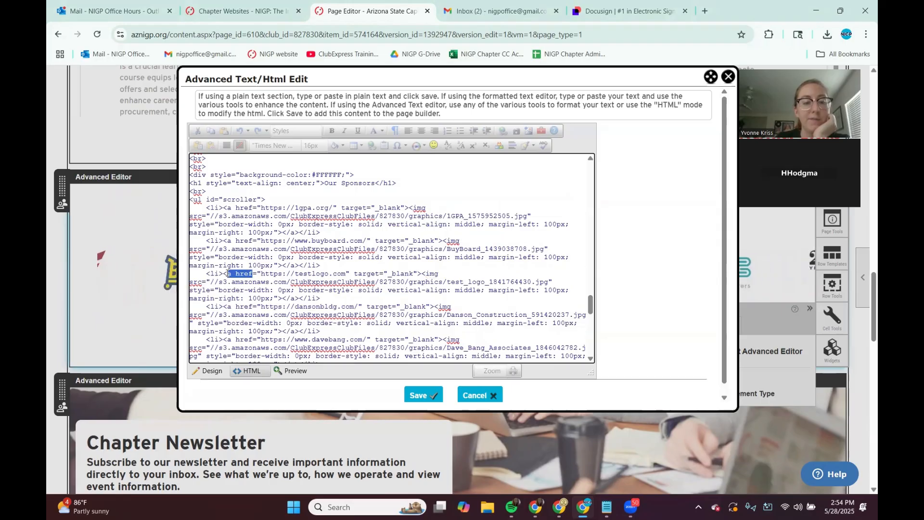
click(261, 273)
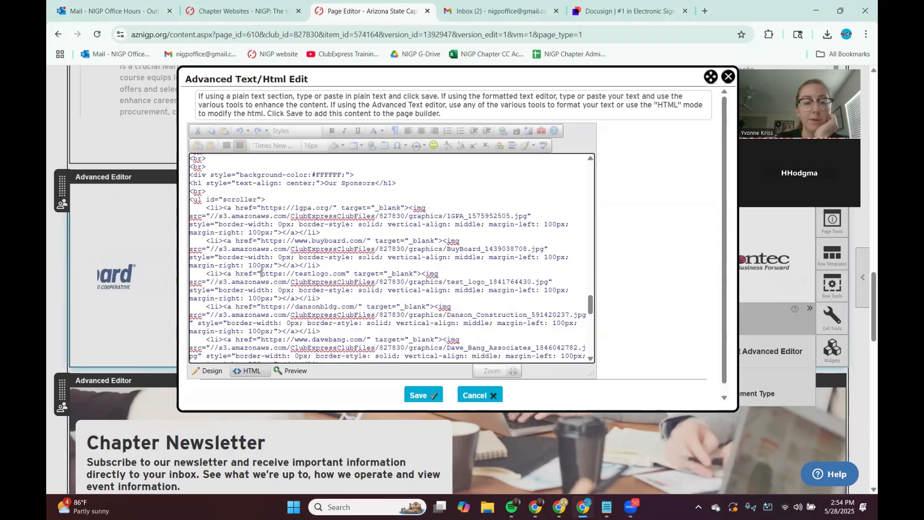
drag(261, 273, 344, 273)
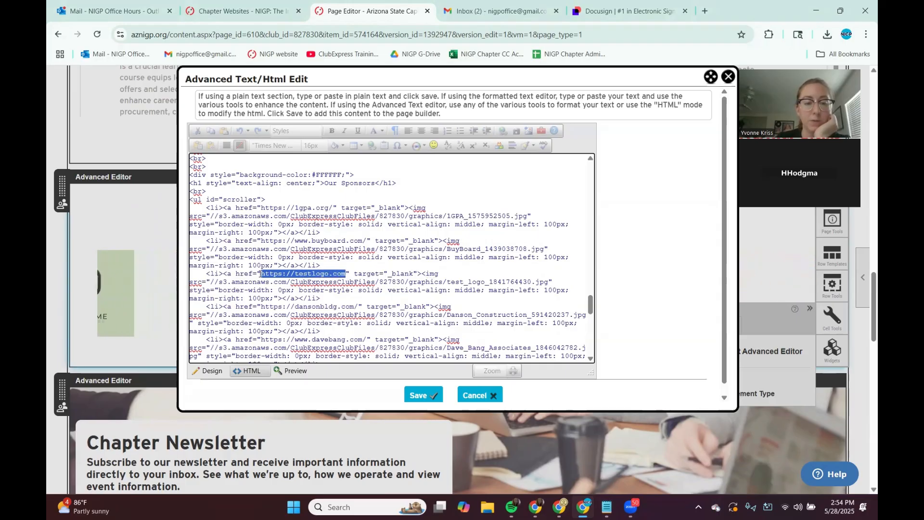
click(343, 273)
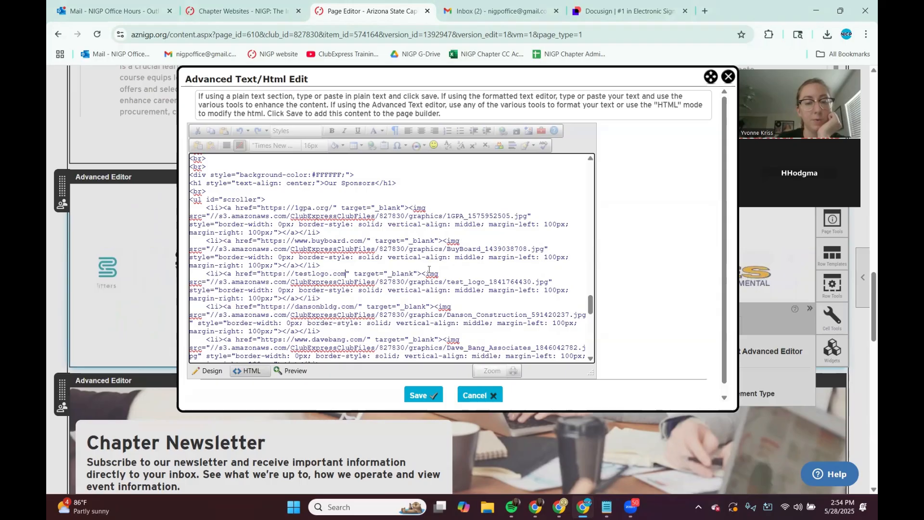
drag(424, 273, 204, 283)
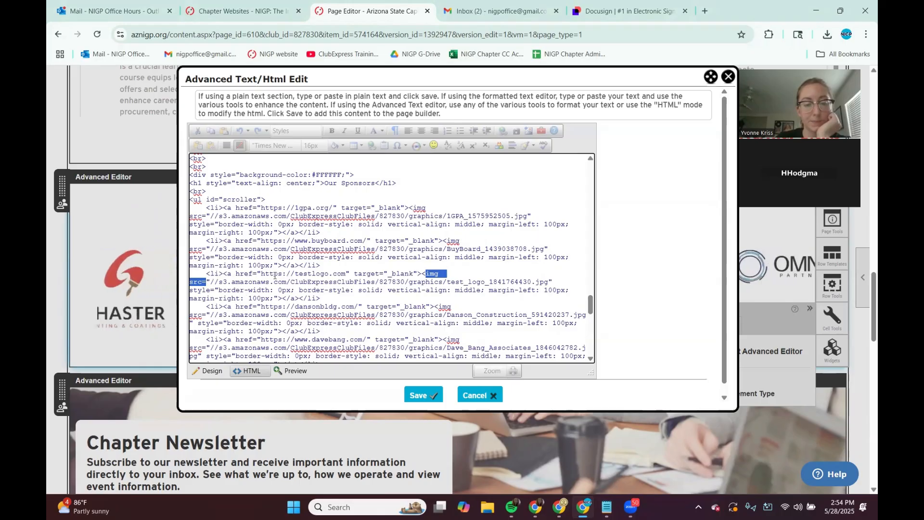
click(254, 289)
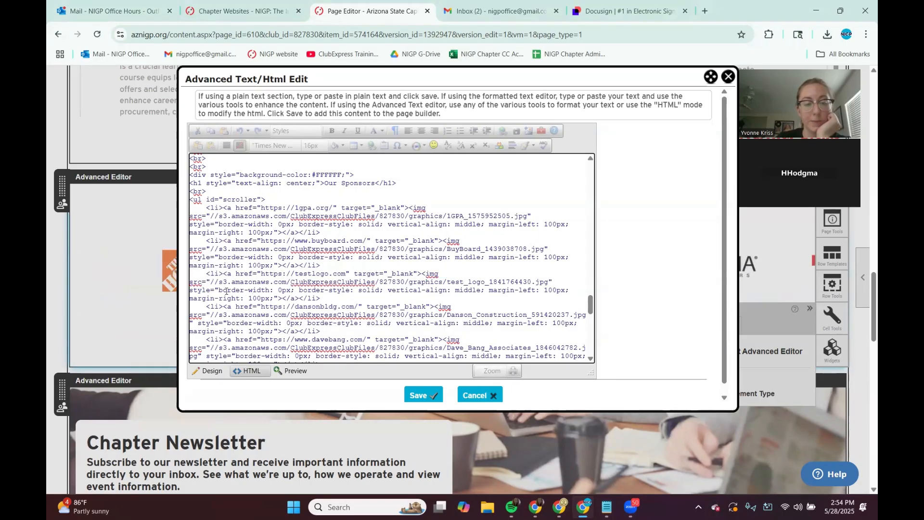
click(215, 282)
drag(371, 257, 548, 286)
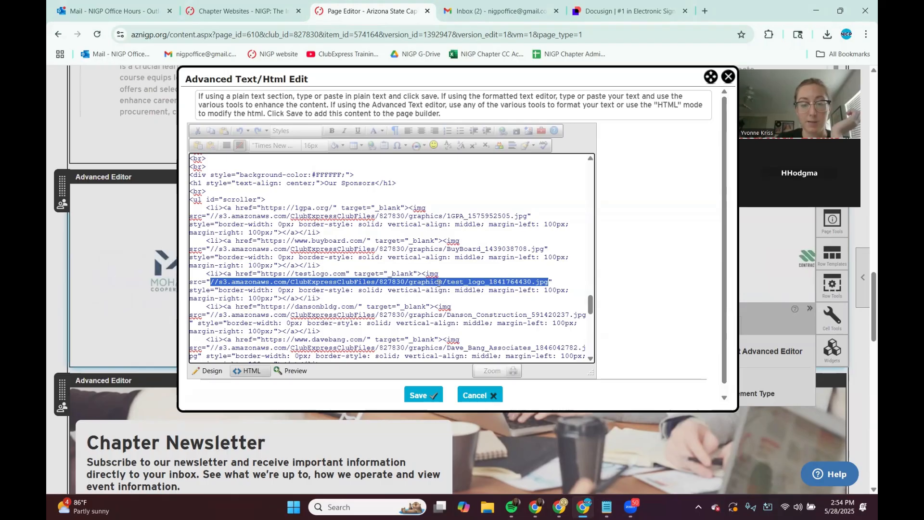
click(606, 506)
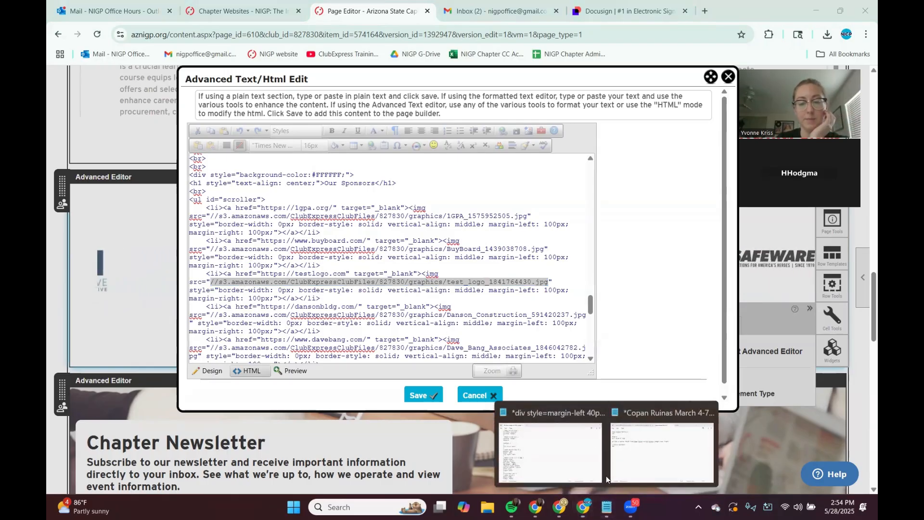
click(579, 442)
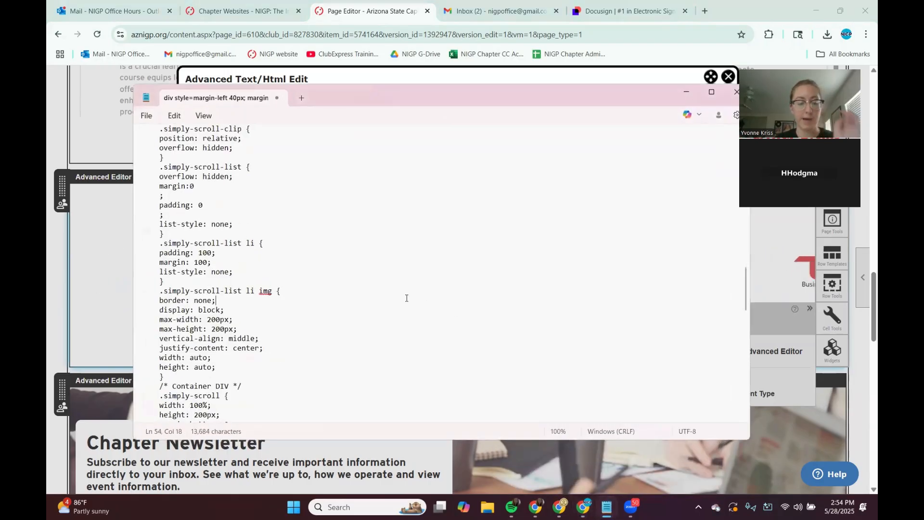
key(ctrl+a)
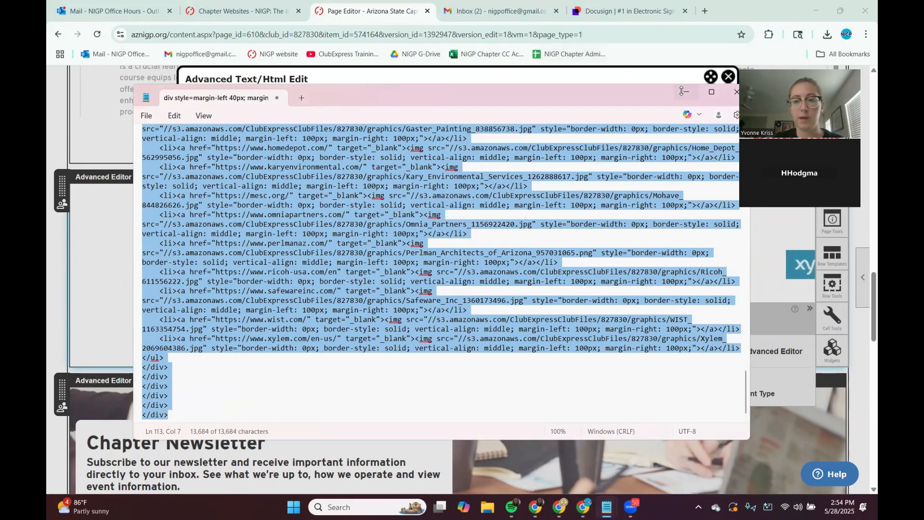
click(614, 83)
Step: Save the sponsor section's HTML edit
scroll(600, 301, down, 2)
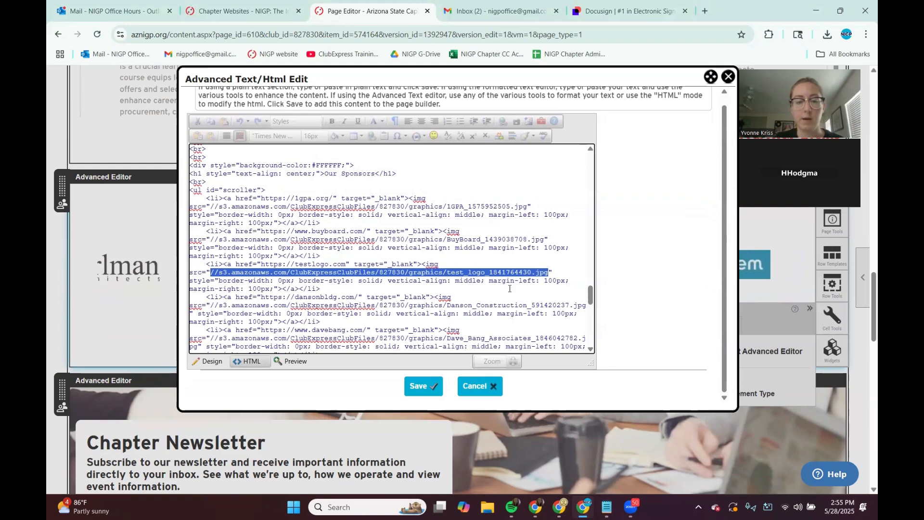
click(371, 314)
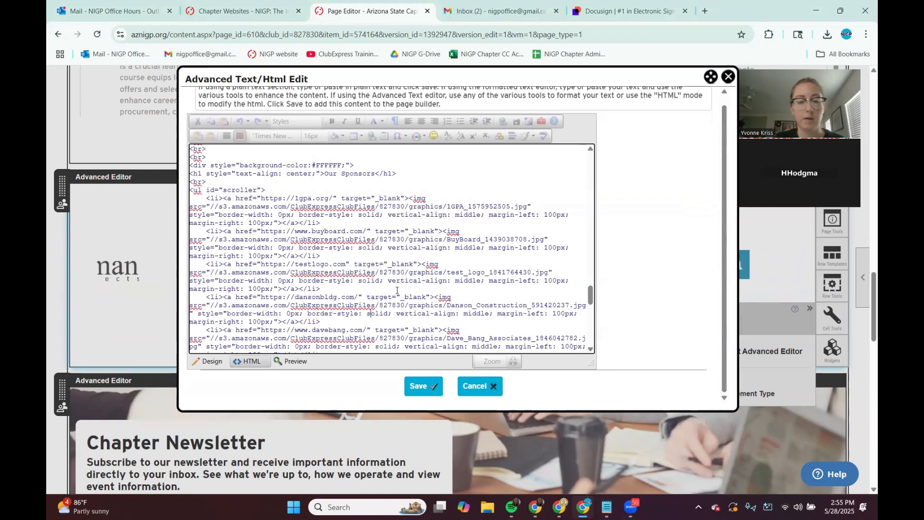
click(418, 388)
Step: Save the home page as a new version and exit the page editor
scroll(423, 298, up, 5)
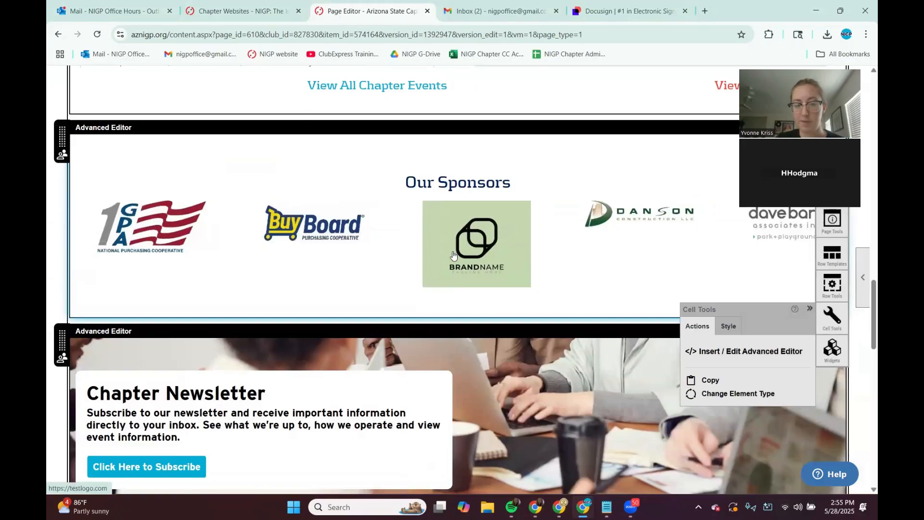
scroll(452, 254, up, 10)
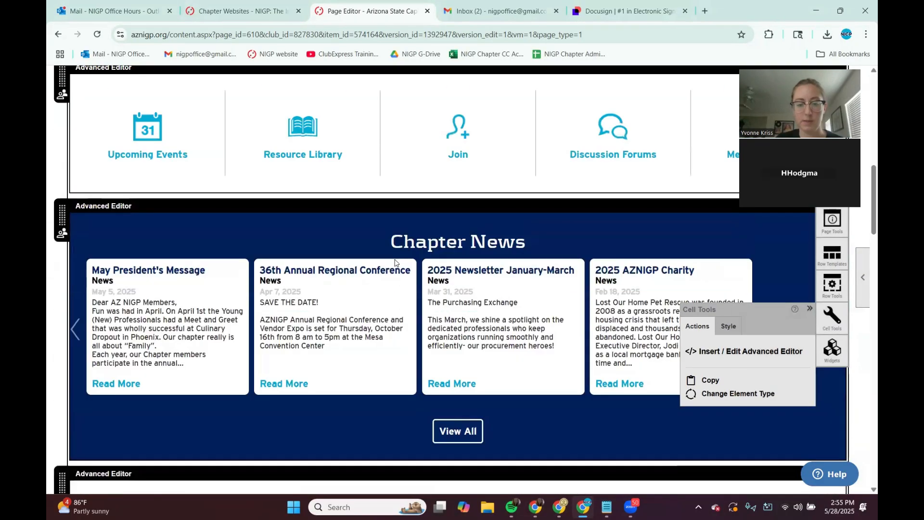
scroll(394, 261, up, 12)
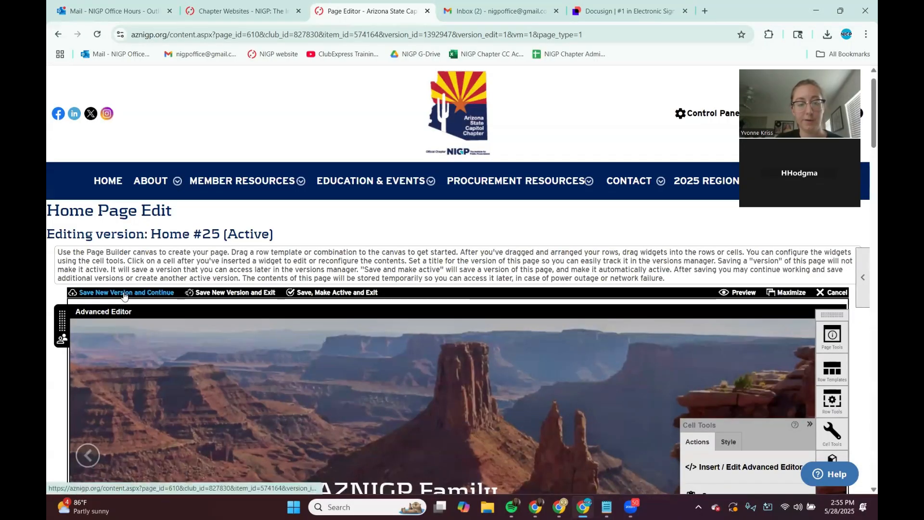
click(230, 293)
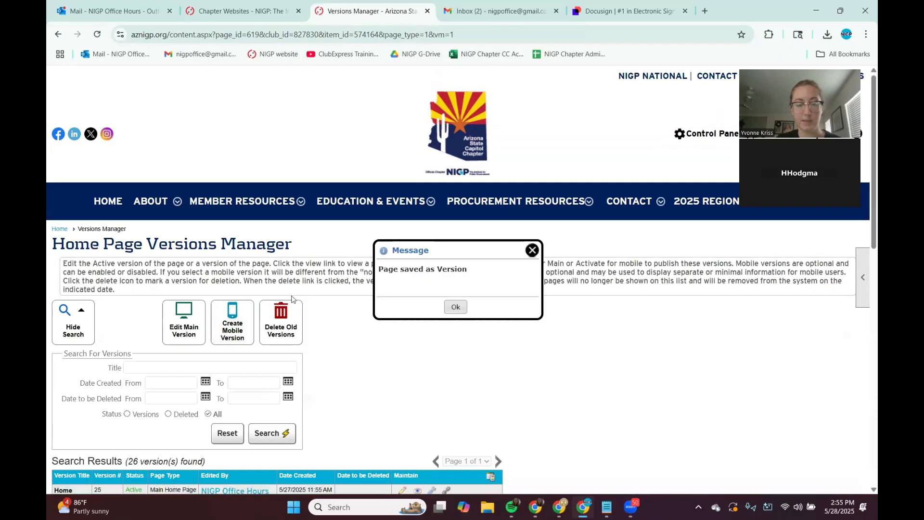
Step: Dismiss the save message and review the home page versions list, including the newly saved version 26
click(455, 306)
scroll(362, 347, down, 3)
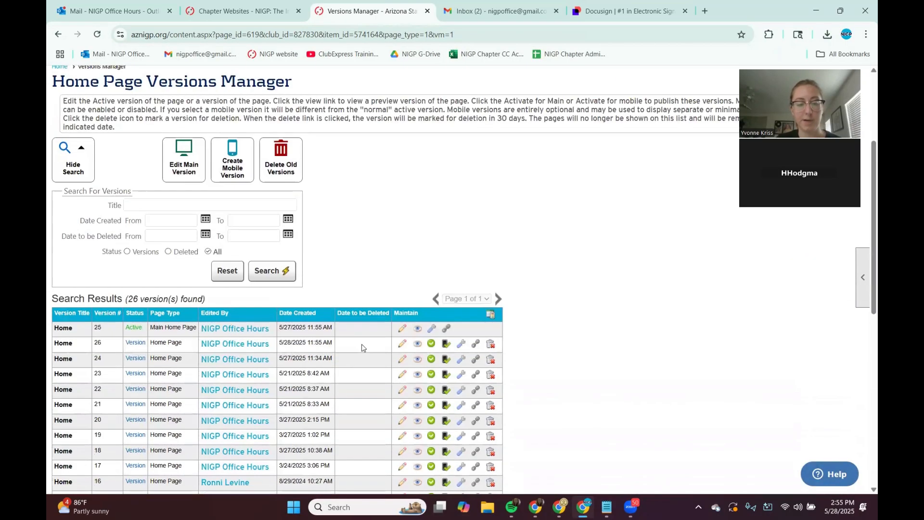
drag(63, 342, 335, 346)
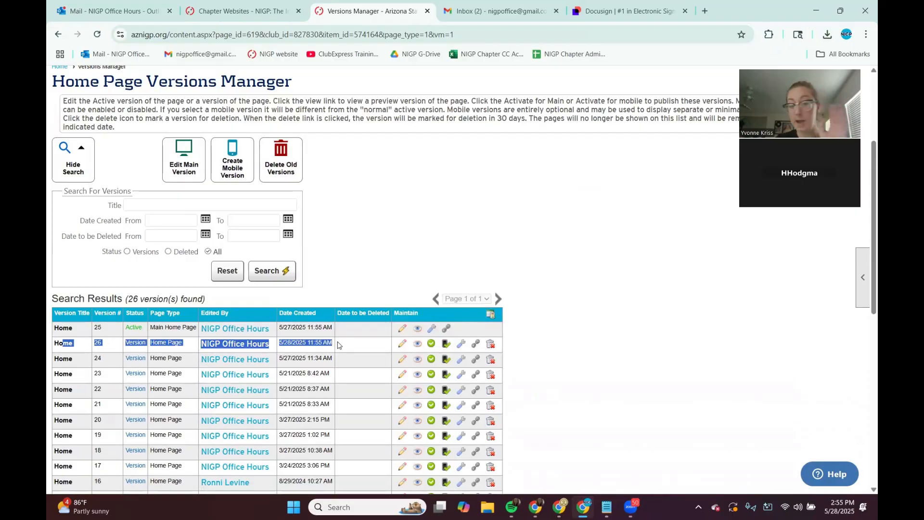
click(377, 280)
scroll(377, 280, down, 5)
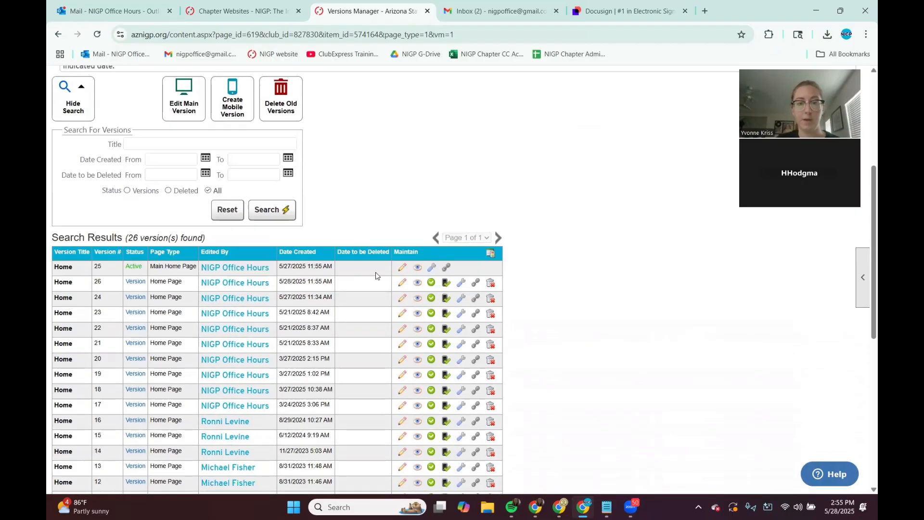
scroll(378, 280, up, 7)
scroll(377, 280, up, 1)
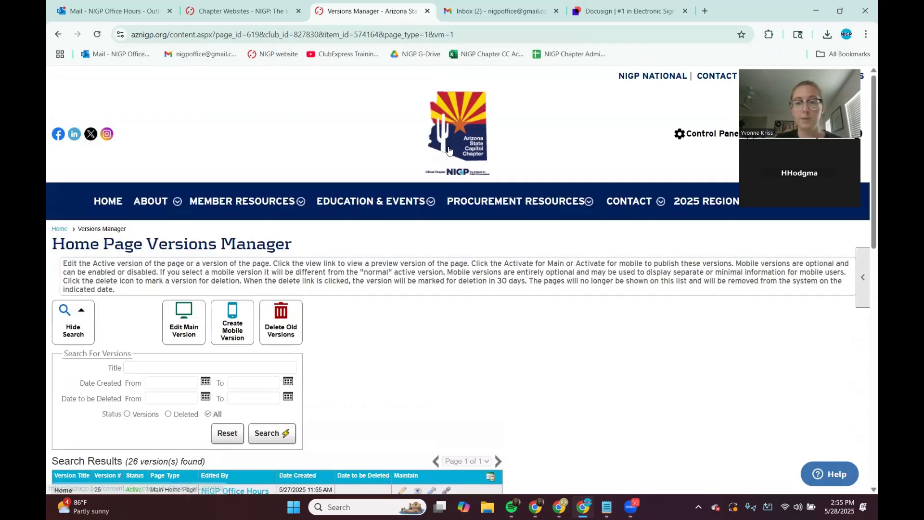
Step: Open Web Graphics from the Control Panel and preview test_logo.jpg in the Sponsors folder
click(692, 133)
scroll(263, 354, down, 3)
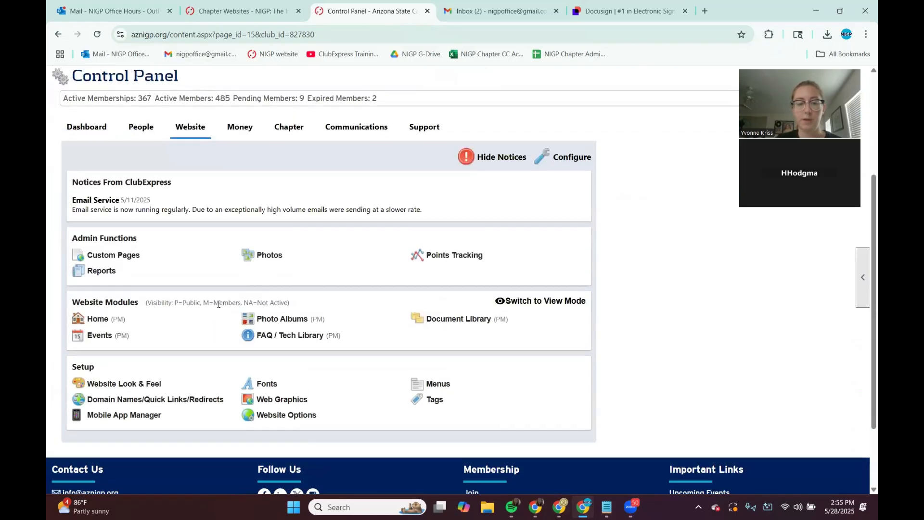
click(278, 401)
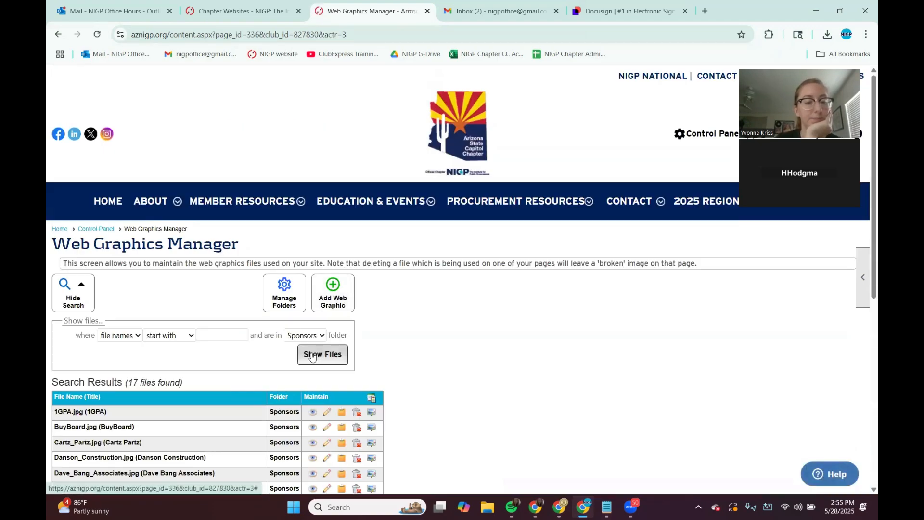
scroll(398, 317, down, 1)
scroll(398, 317, down, 5)
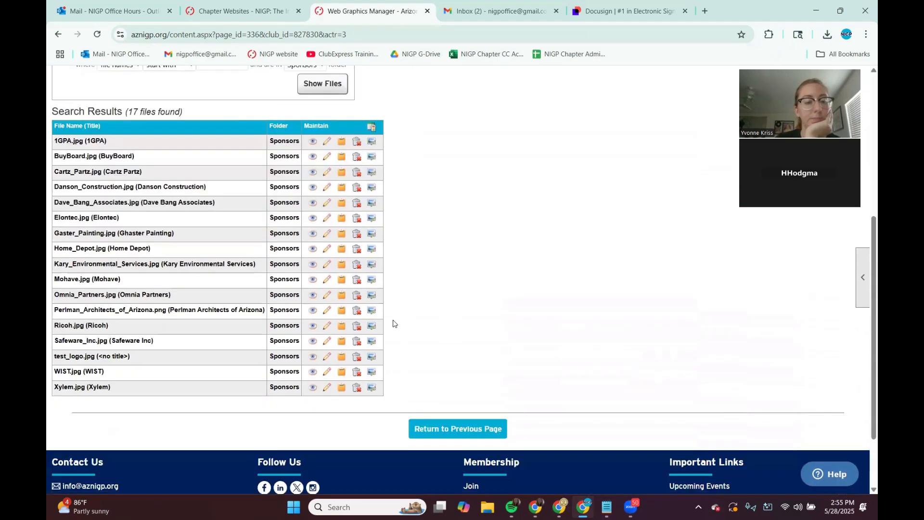
drag(51, 360, 76, 358)
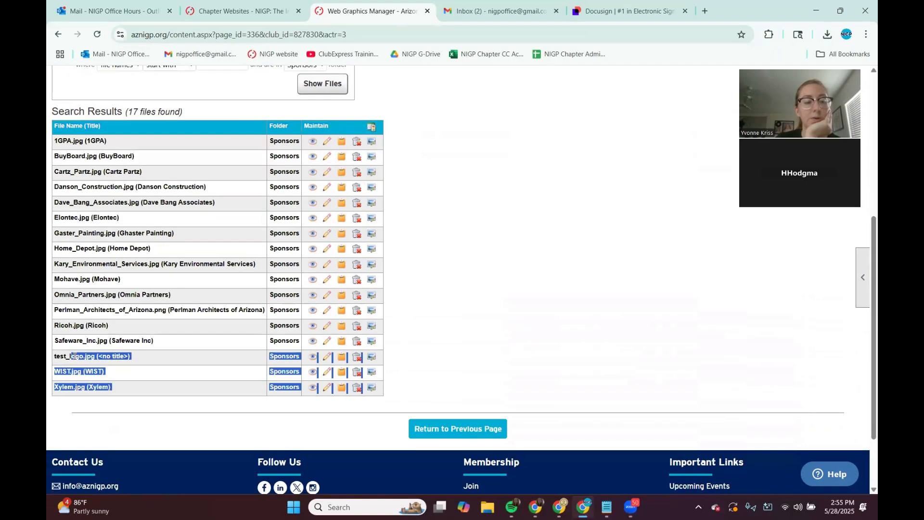
triple_click(76, 356)
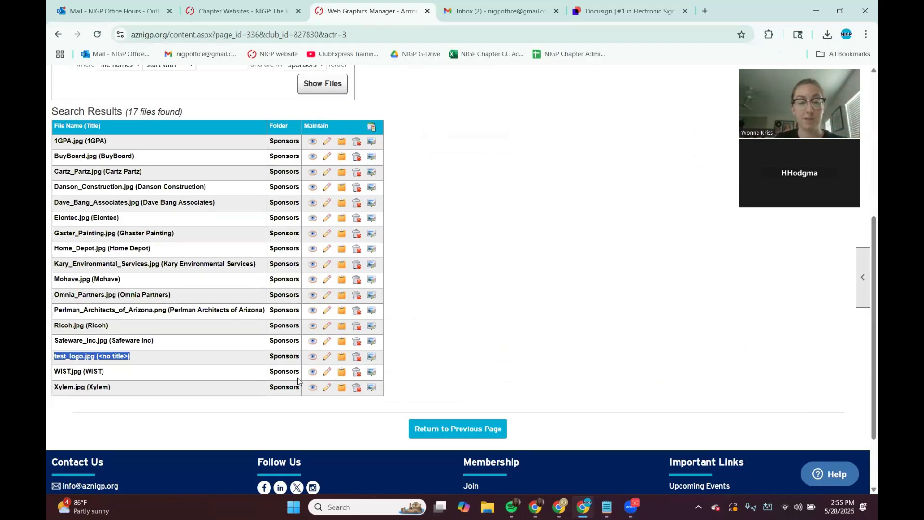
click(313, 357)
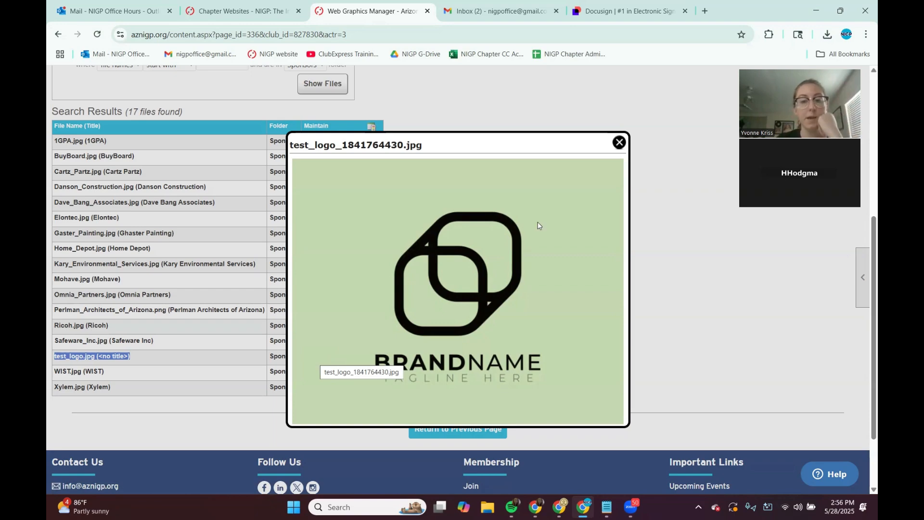
click(618, 143)
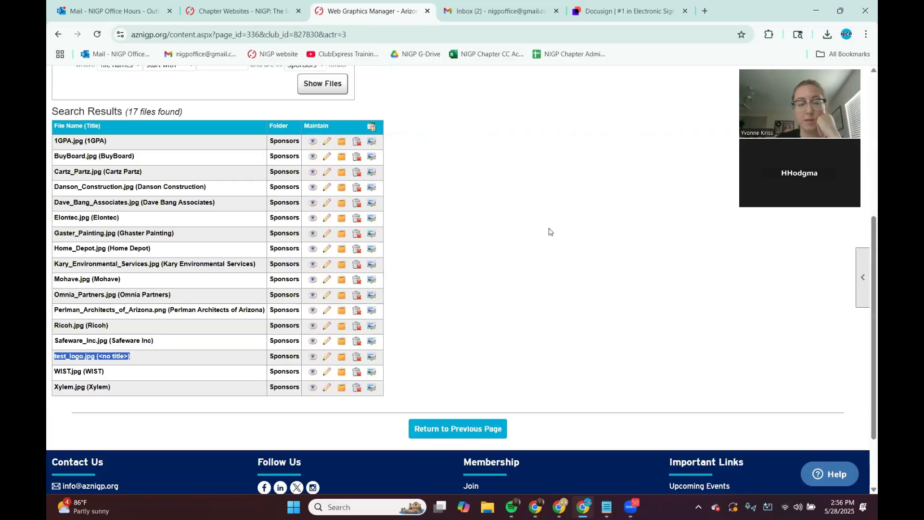
Step: Open test_logo.jpg in the Image Editor and scale it down to 116 x 92 px, then apply the resize
click(375, 358)
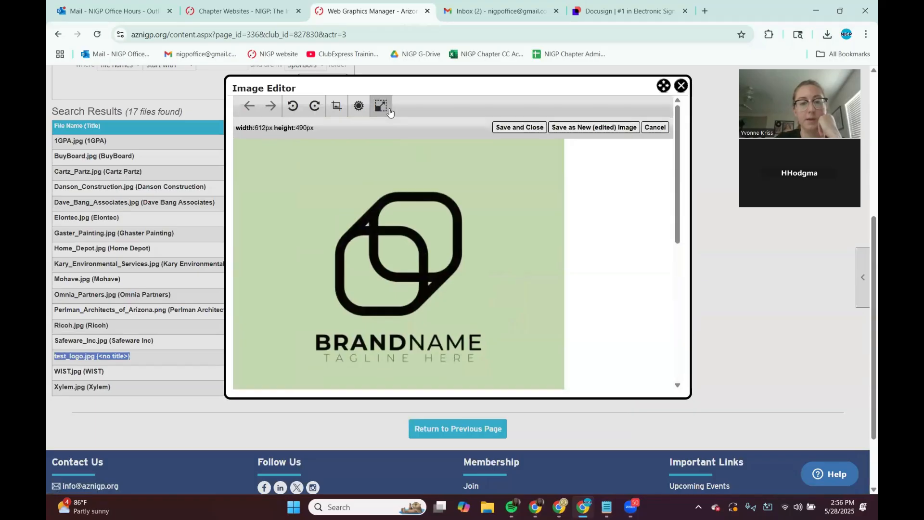
click(380, 106)
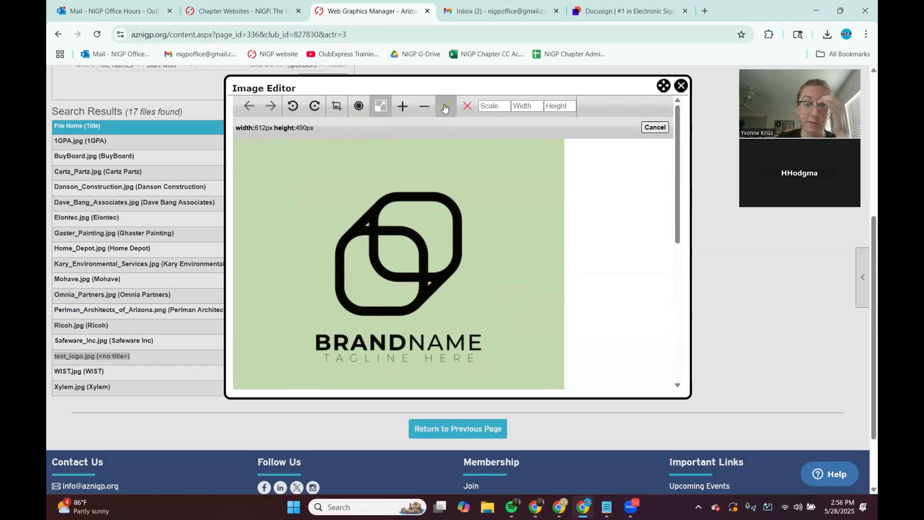
click(423, 115)
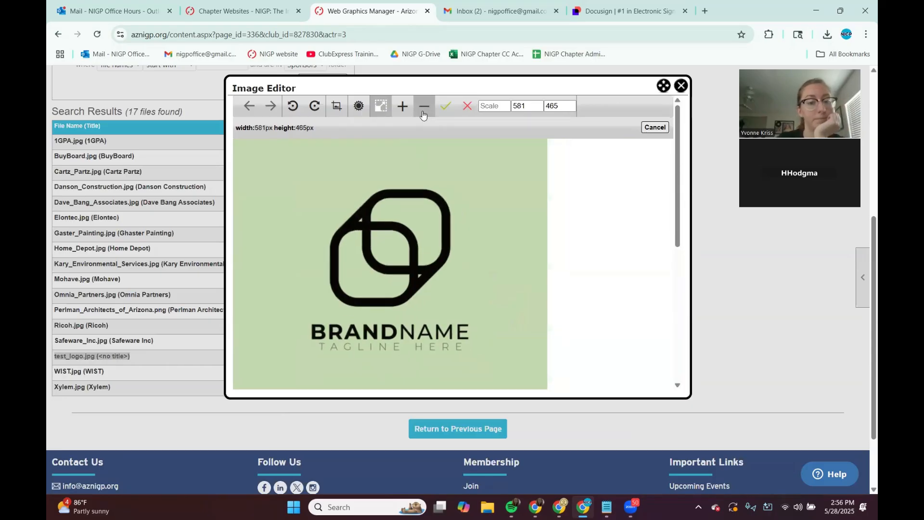
click(423, 114)
click(423, 115)
click(423, 115)
click(423, 114)
click(423, 114)
click(423, 114)
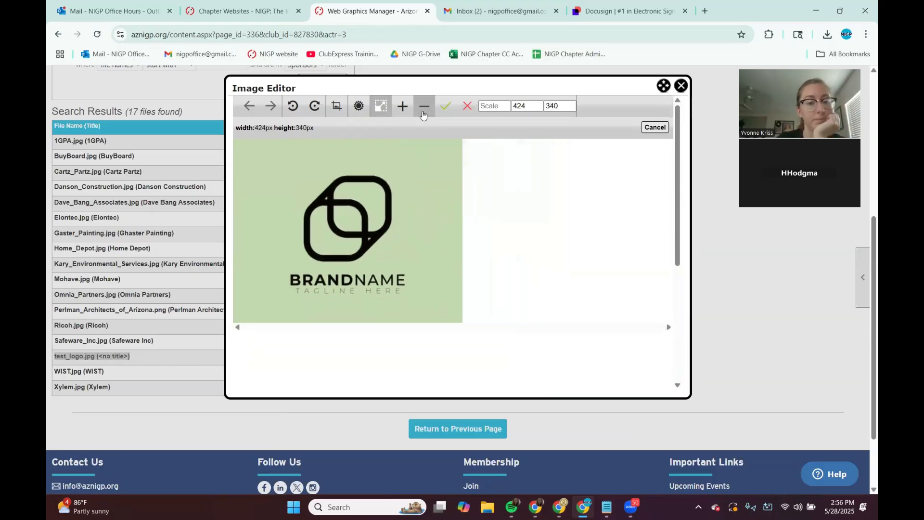
click(423, 115)
click(423, 114)
click(423, 114)
click(423, 114)
click(423, 114)
click(423, 115)
click(423, 115)
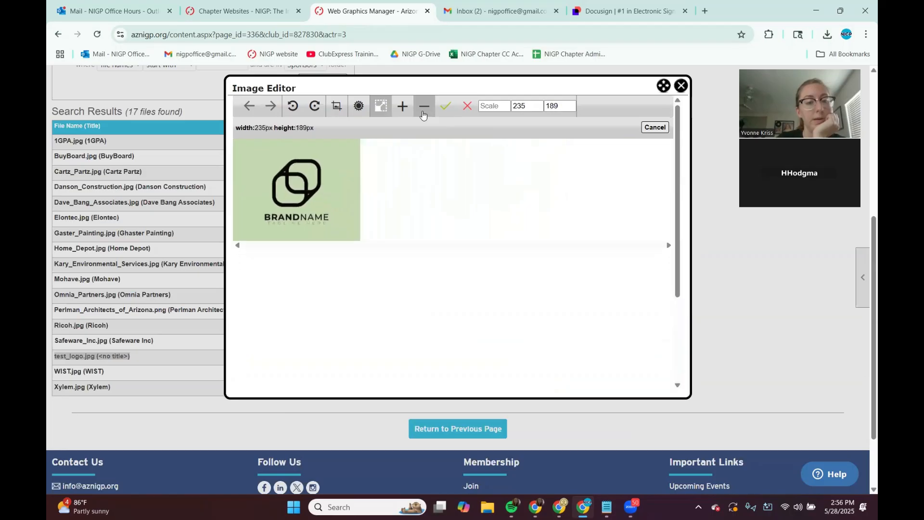
click(423, 115)
click(423, 114)
click(423, 115)
click(423, 115)
click(423, 114)
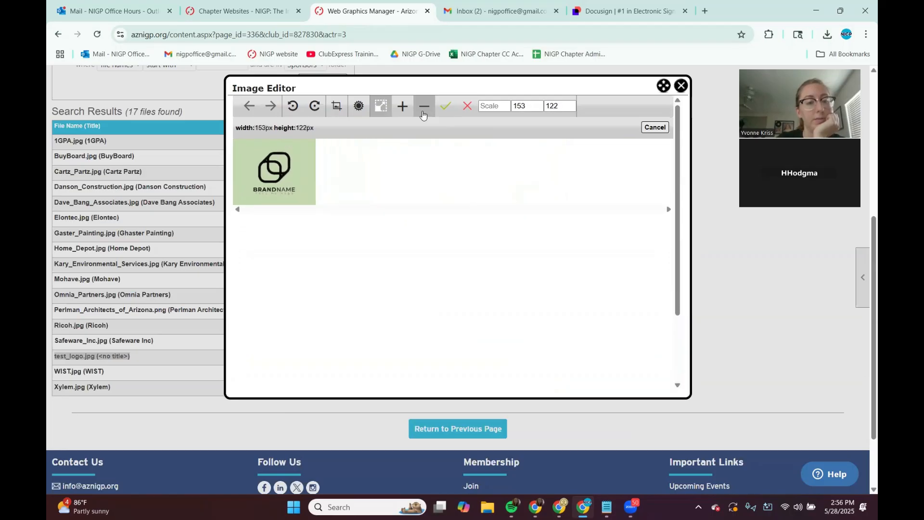
click(423, 115)
click(423, 114)
click(422, 115)
click(423, 114)
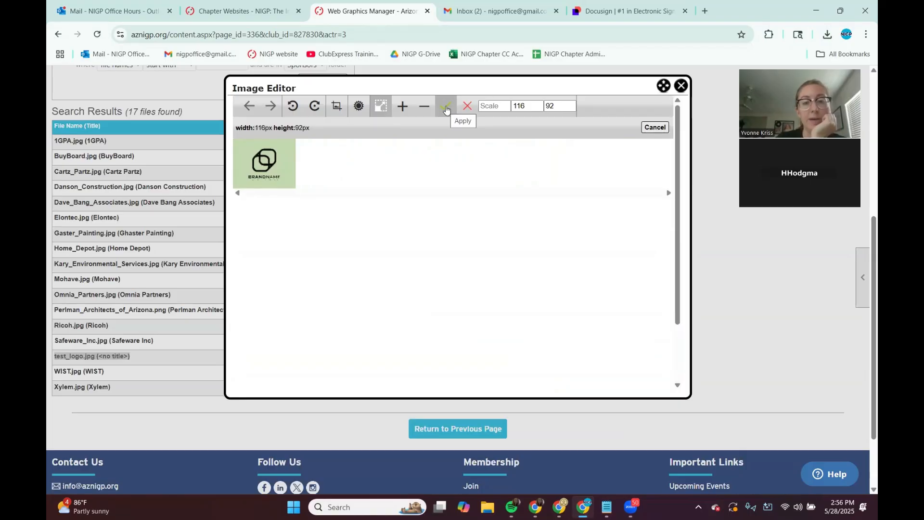
click(446, 108)
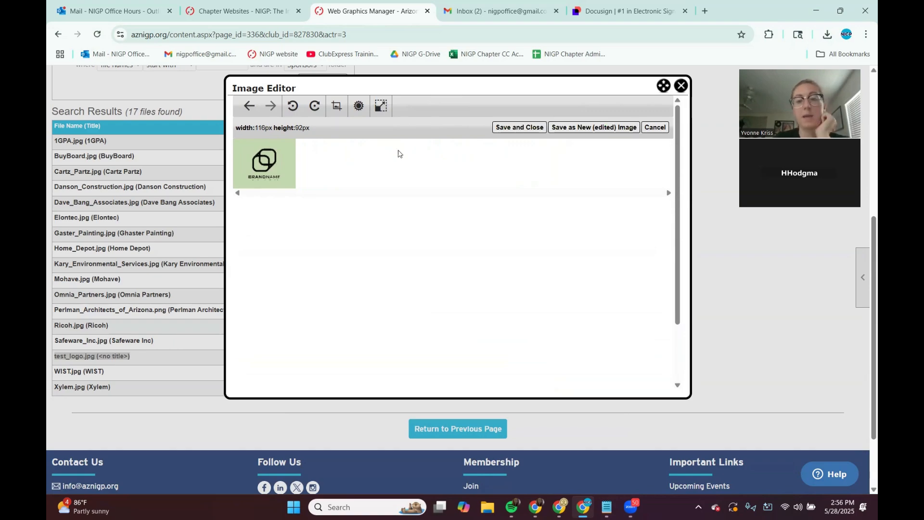
Step: Save the resized image over the original test_logo.jpg file
click(529, 128)
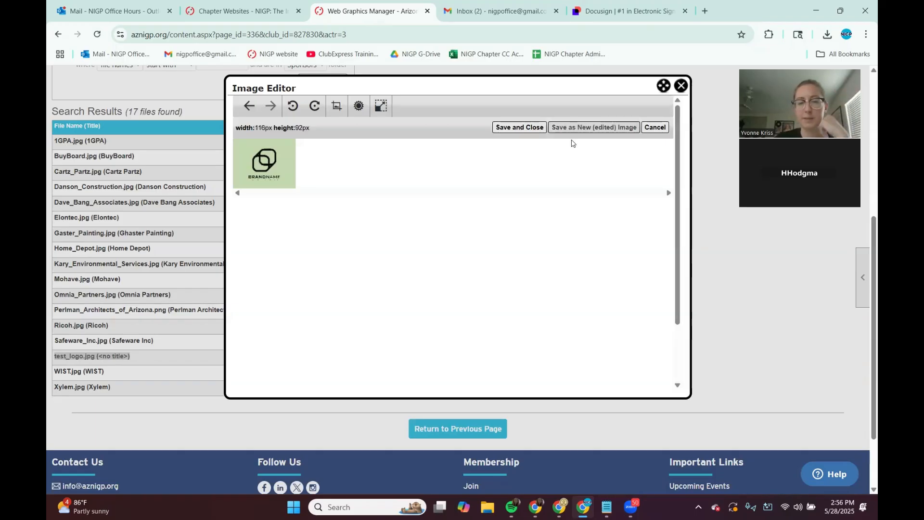
click(520, 130)
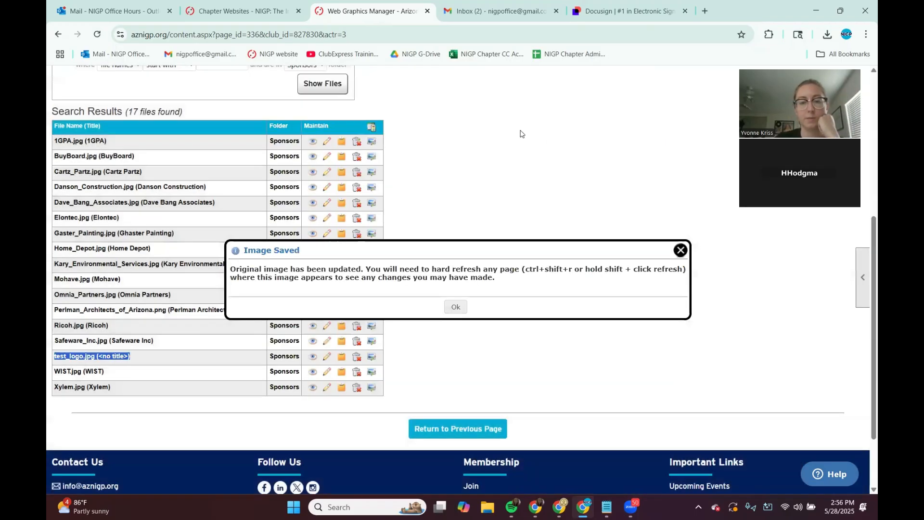
click(456, 308)
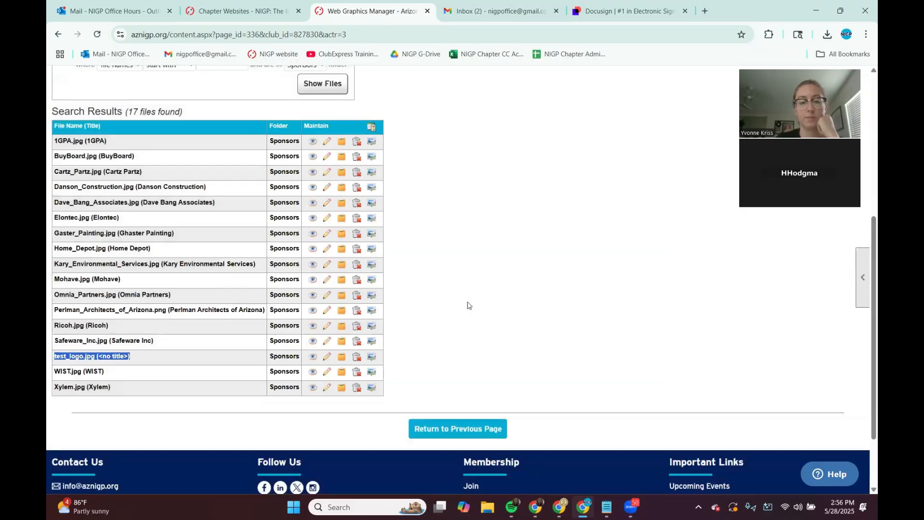
Step: Preview the resized test_logo.jpg image
click(313, 357)
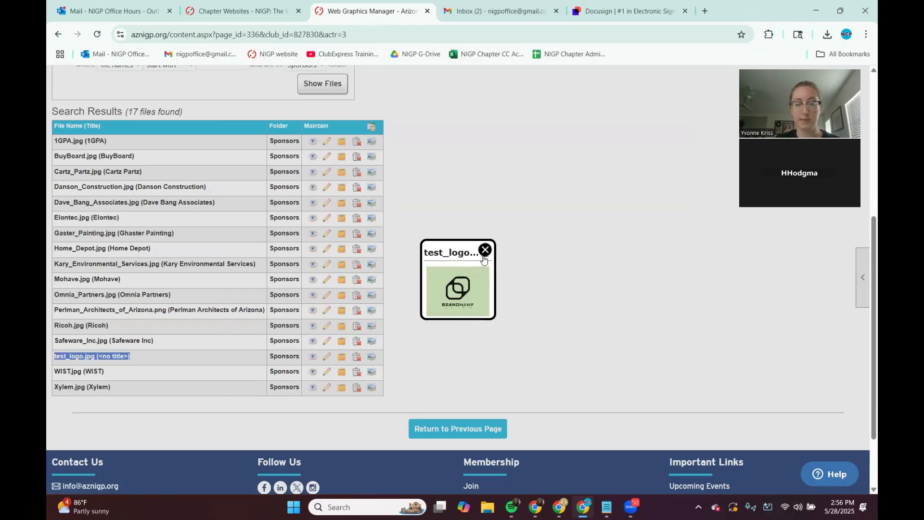
click(484, 249)
scroll(483, 254, down, 2)
scroll(476, 225, up, 7)
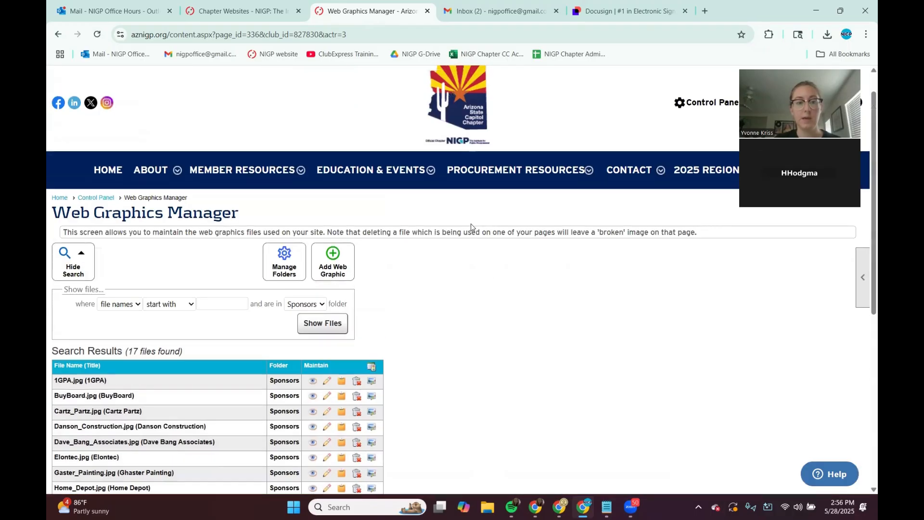
Step: Go through the Control Panel to the home page's Versions Manager and open the preview of version 26
click(706, 134)
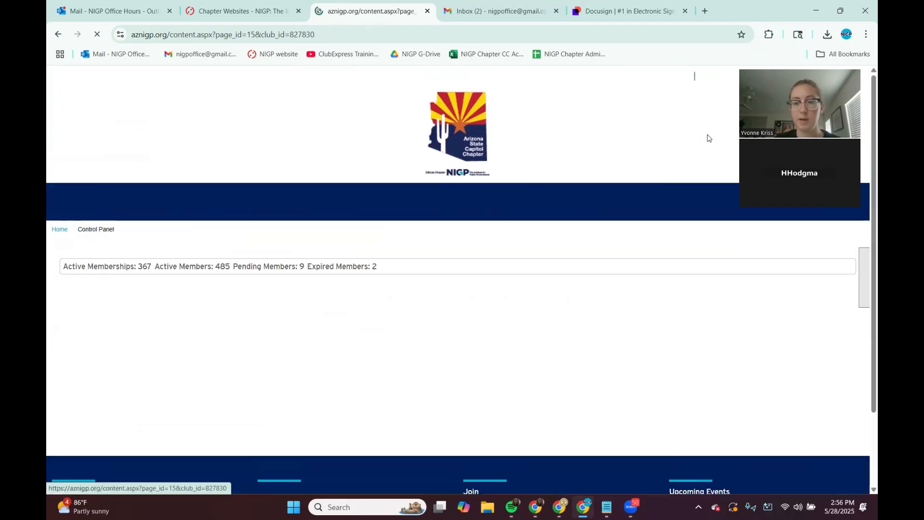
scroll(202, 152, down, 3)
scroll(192, 159, up, 10)
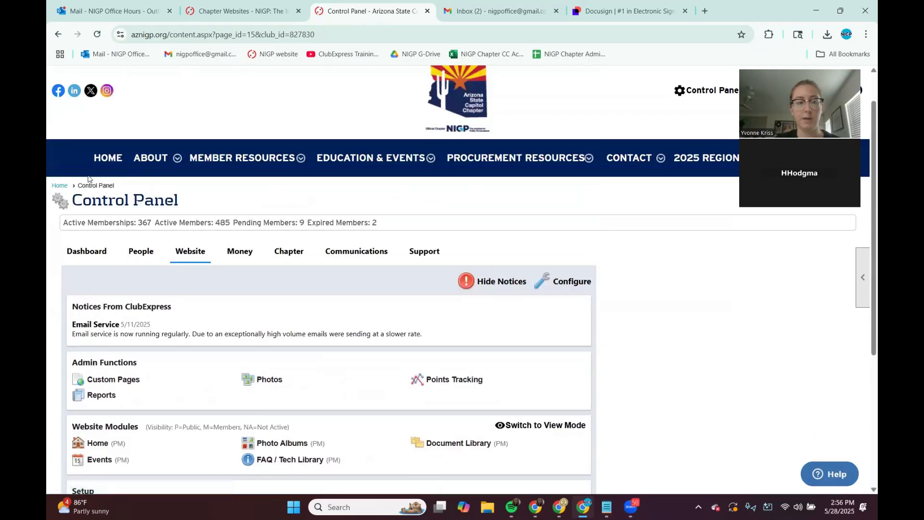
click(108, 156)
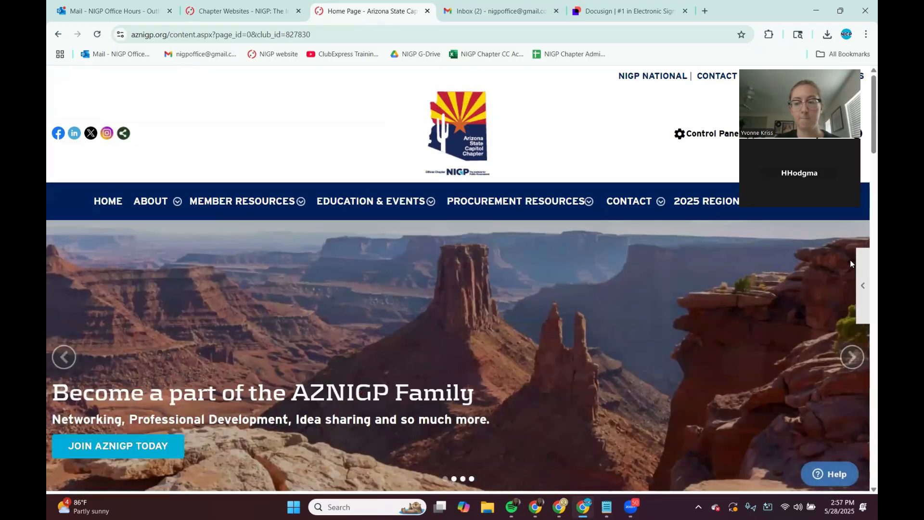
mouse_move(861, 275)
click(821, 311)
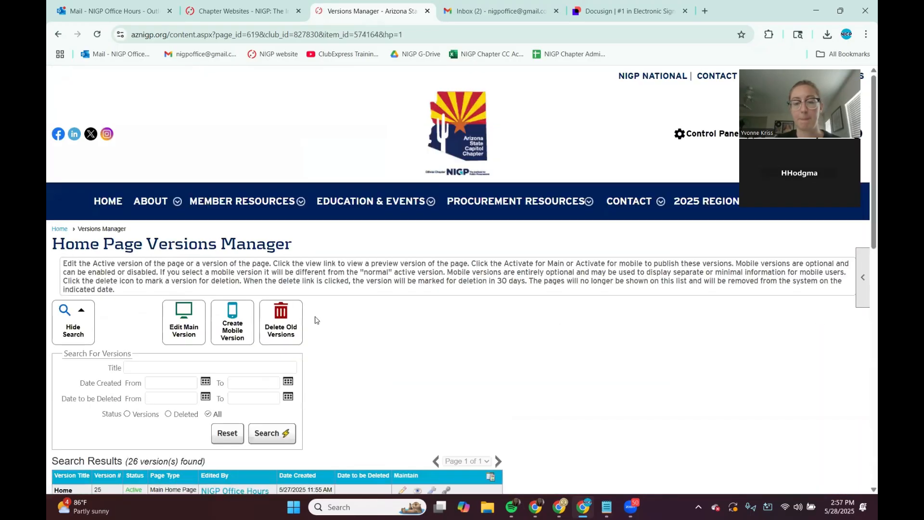
scroll(196, 343, down, 3)
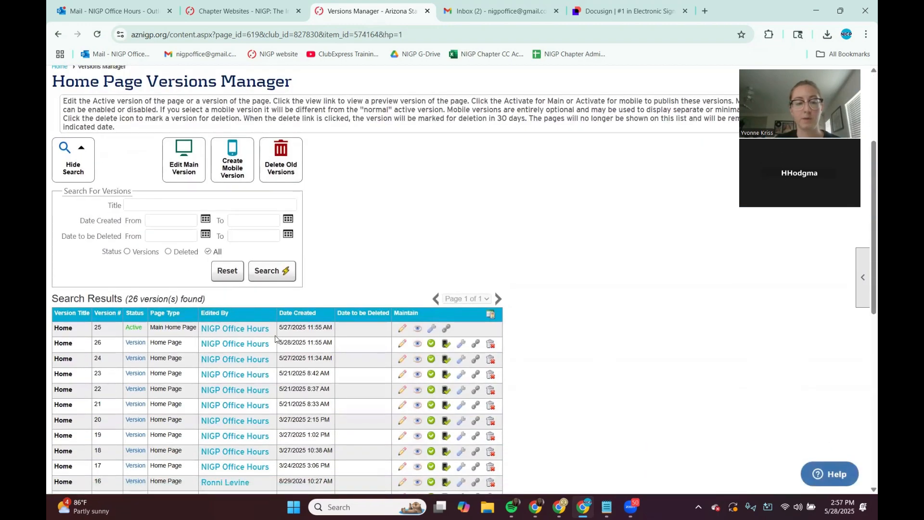
drag(309, 342, 327, 342)
click(419, 346)
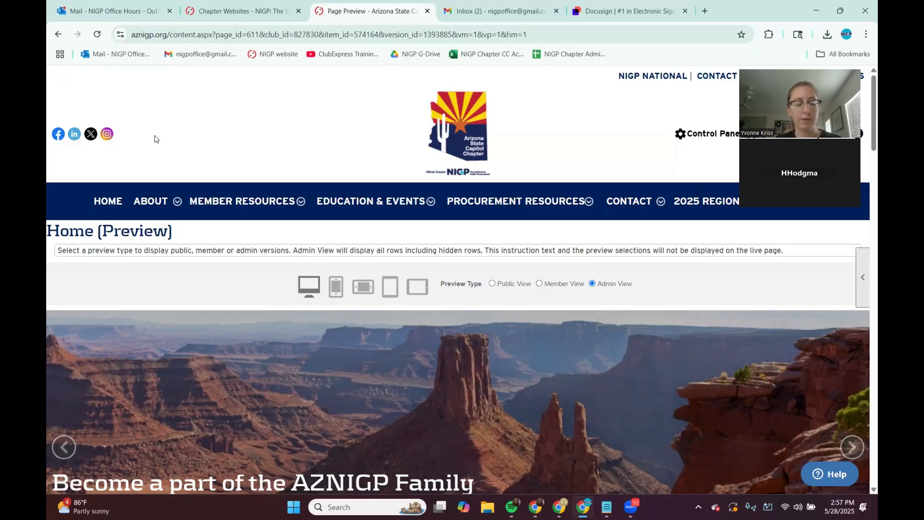
Step: Hard refresh the preview and inspect the resized logo in the Our Sponsors scroller
click(97, 35)
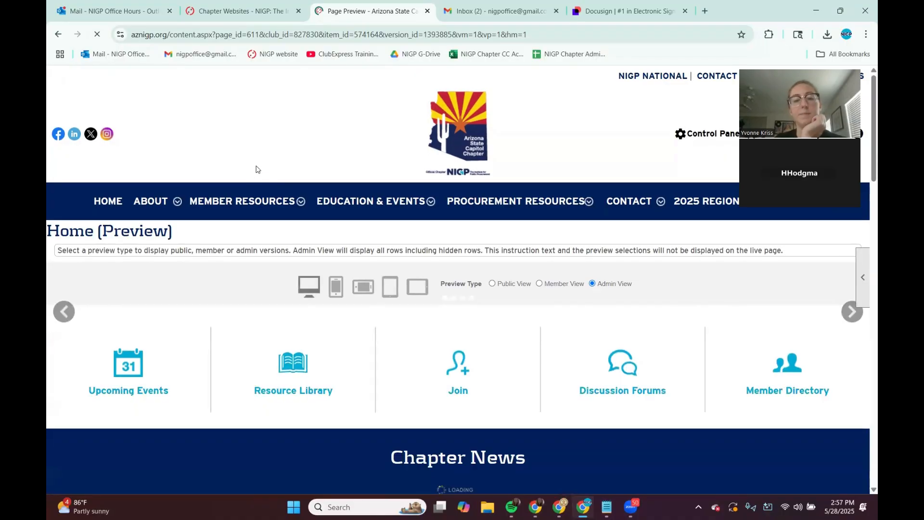
scroll(333, 305, down, 10)
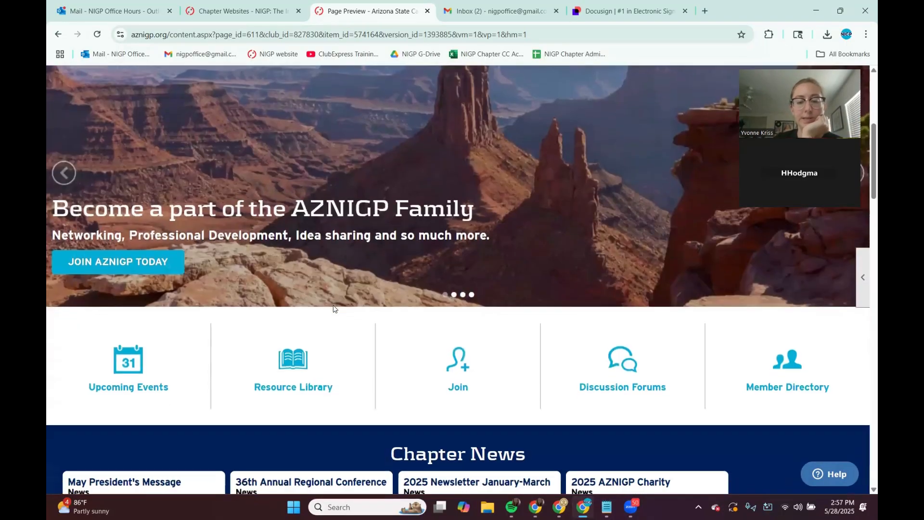
scroll(333, 308, down, 10)
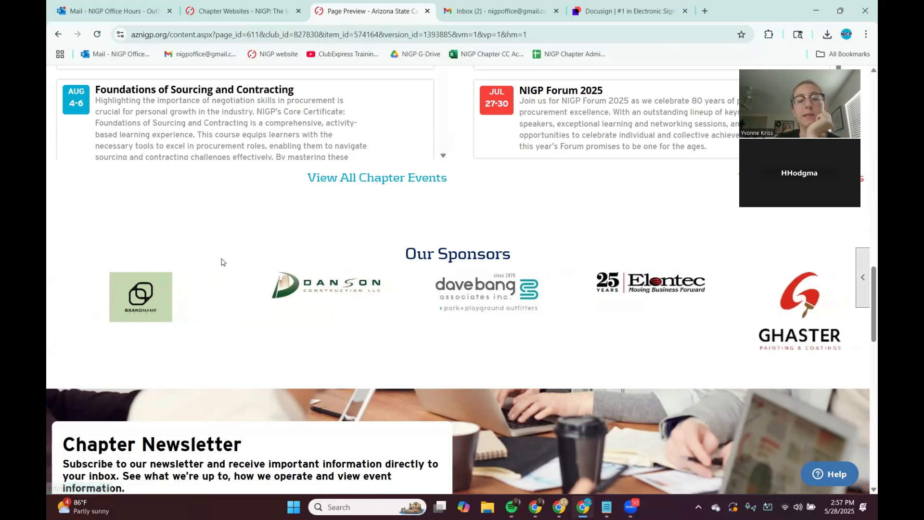
drag(220, 260, 711, 272)
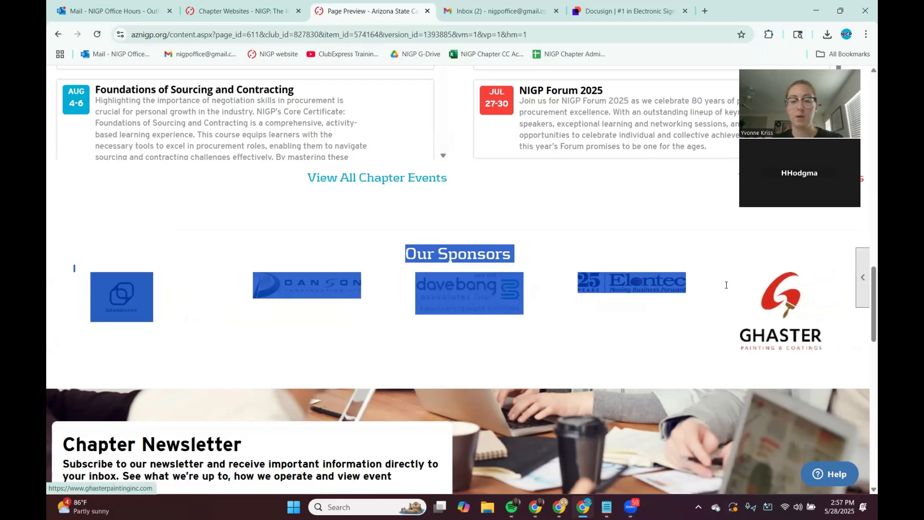
drag(788, 290, 789, 294)
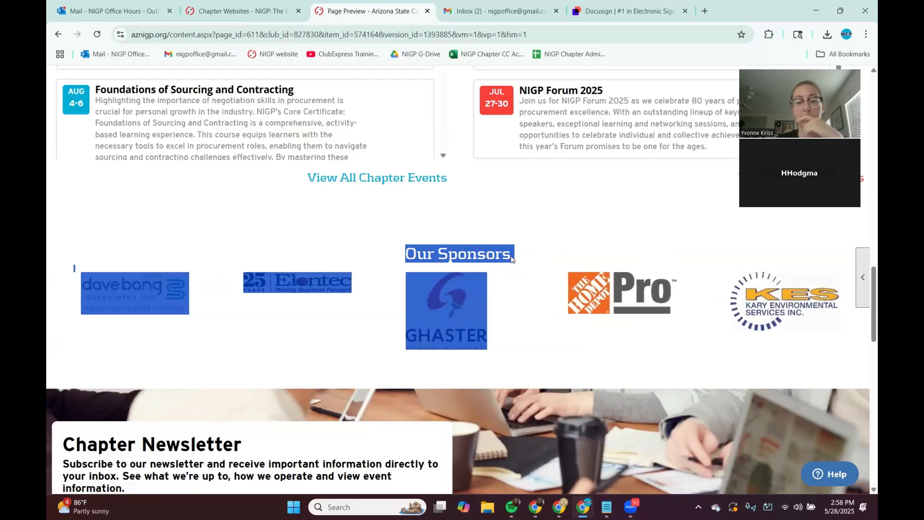
Step: Watch the Our Sponsors scroller cycle through the logos and review the home page preview up to its header
click(464, 252)
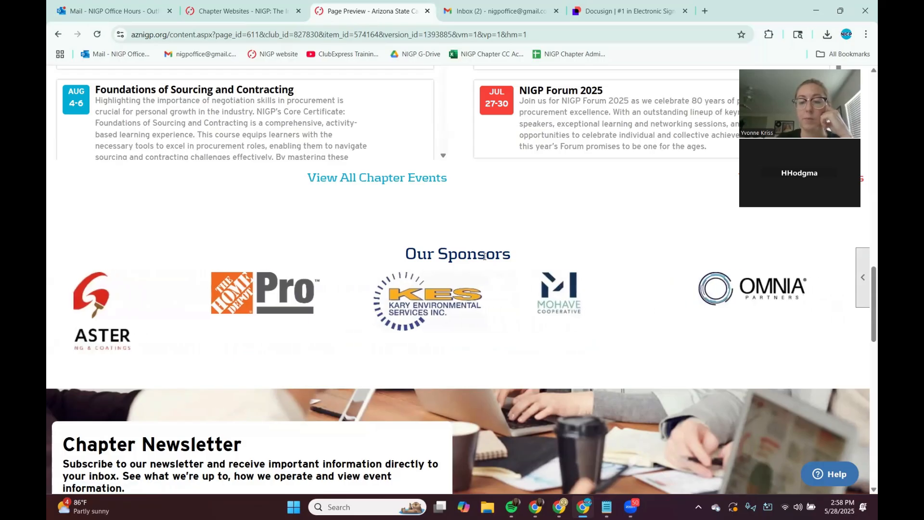
drag(467, 253, 554, 311)
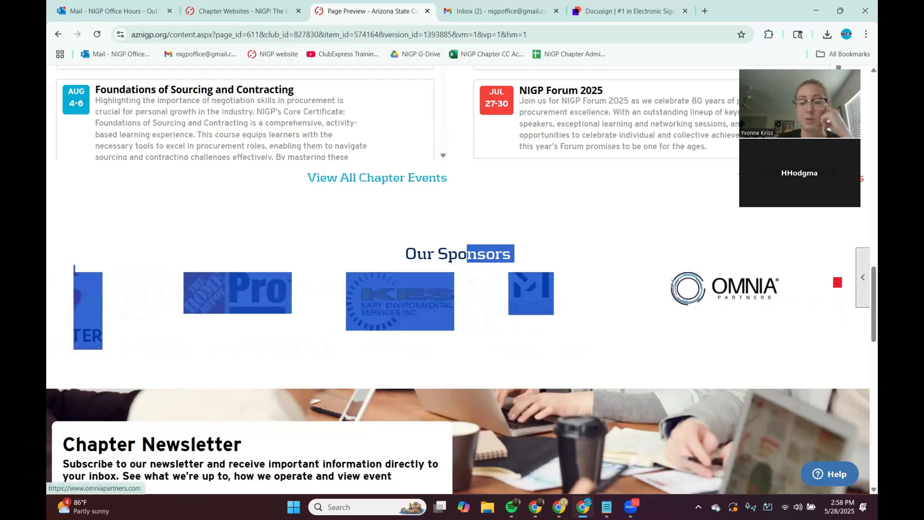
click(667, 244)
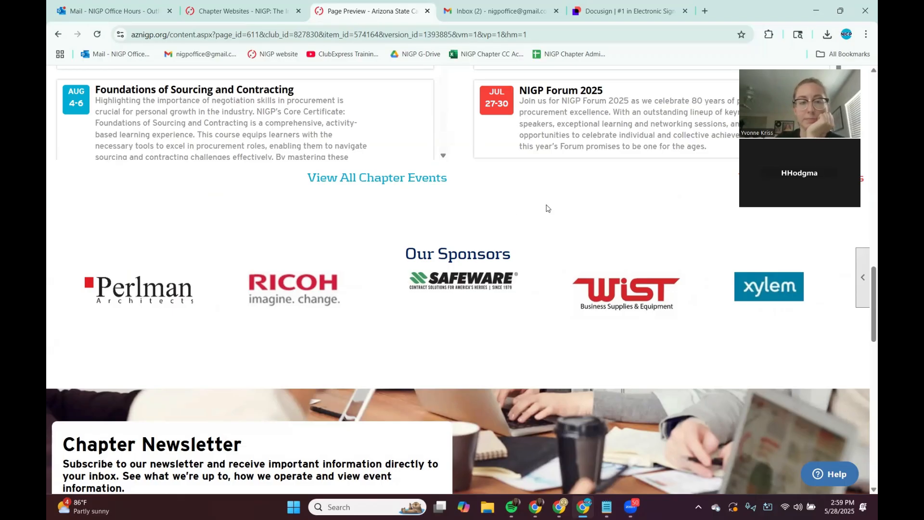
scroll(546, 207, down, 1)
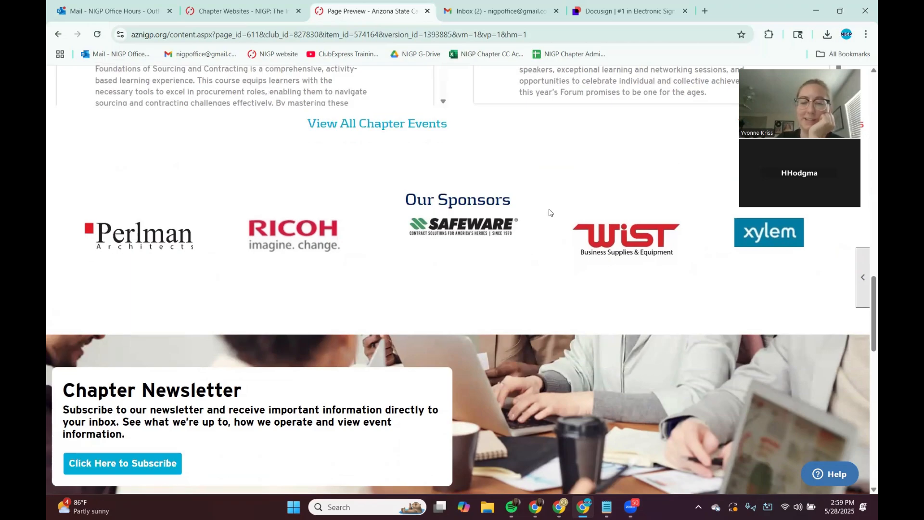
scroll(550, 212, down, 1)
scroll(547, 216, up, 10)
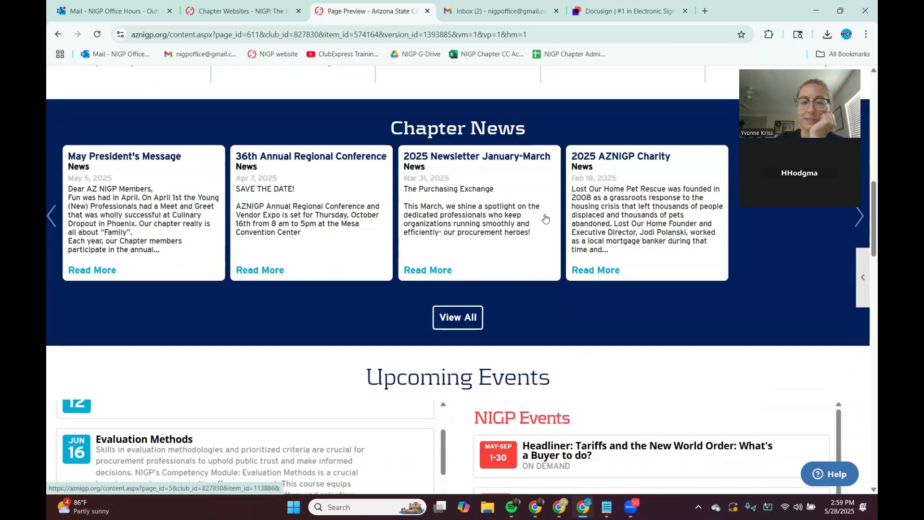
scroll(545, 217, up, 8)
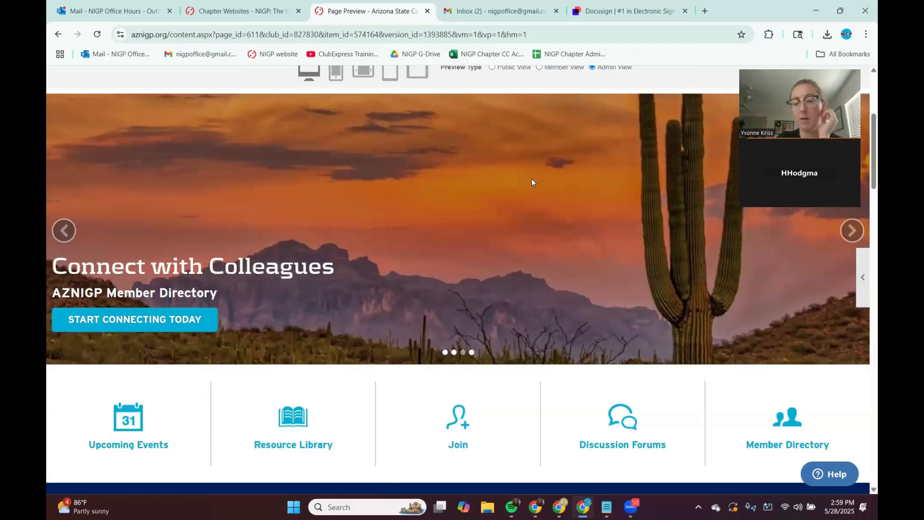
scroll(515, 191, down, 2)
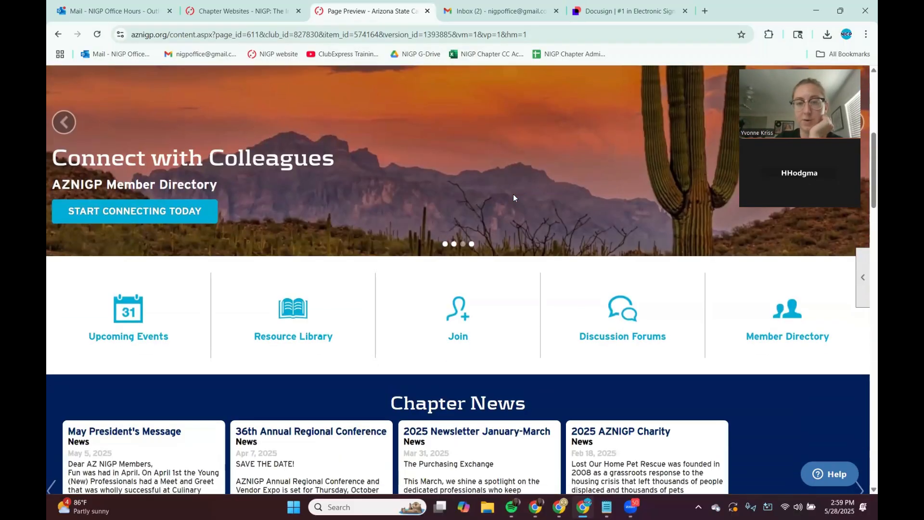
scroll(513, 194, up, 4)
scroll(513, 194, up, 2)
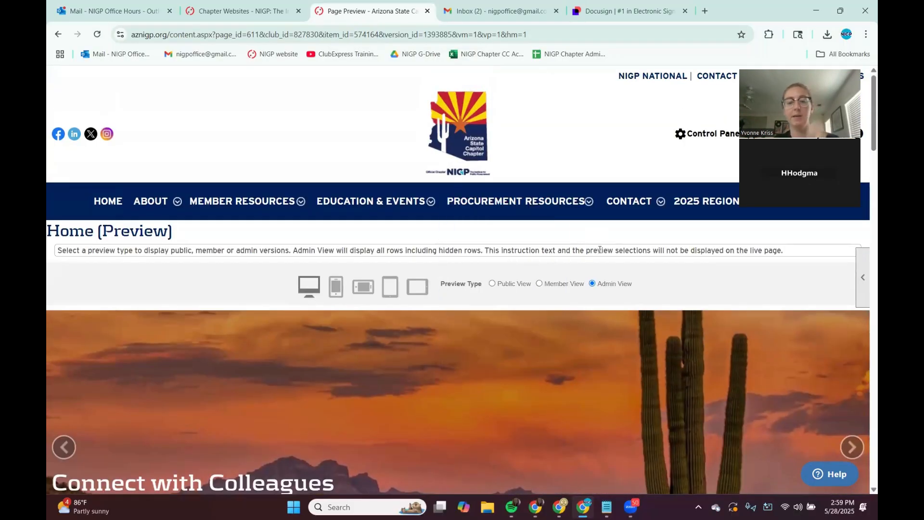